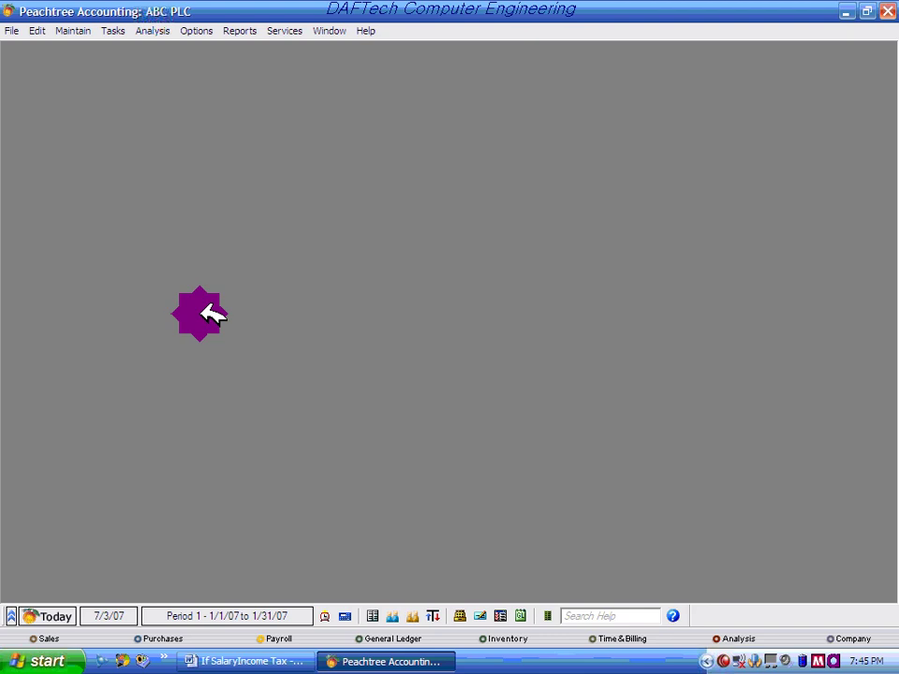
Step: Open the user-maintained payroll tax tables and shift their window slightly
click(17, 29)
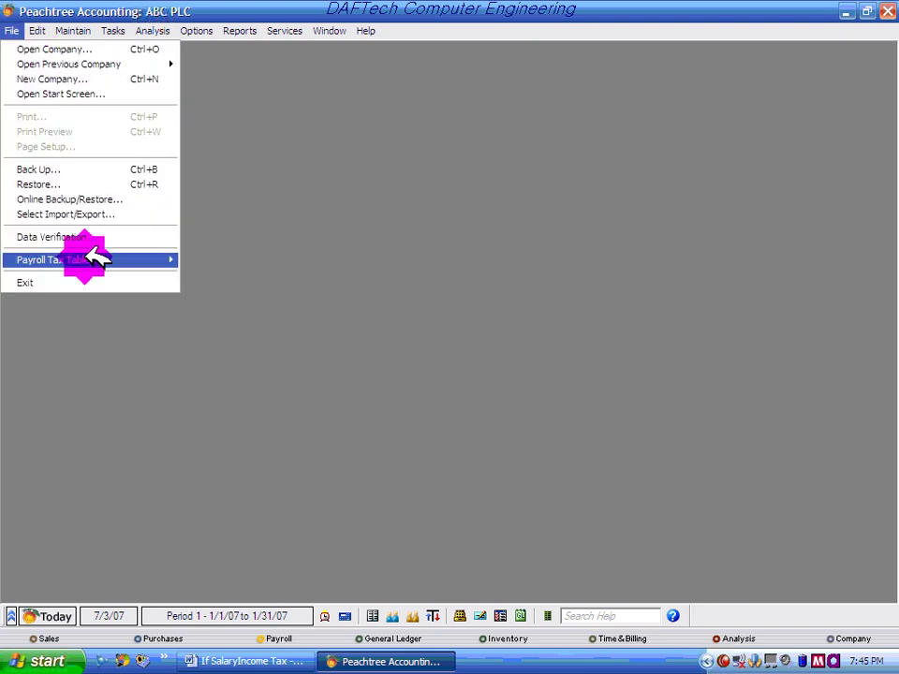
mouse_move(92, 258)
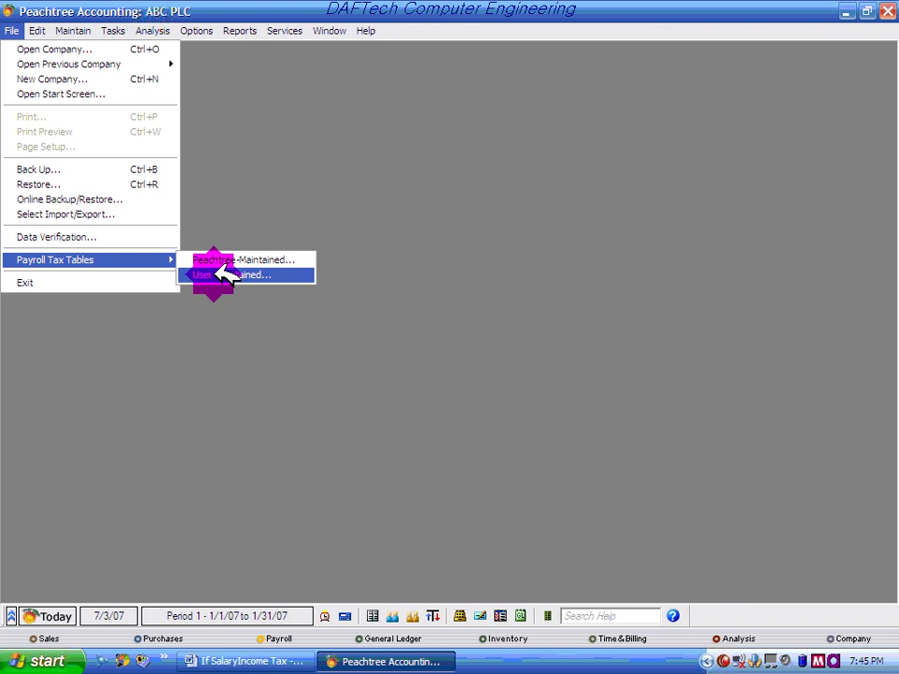
click(225, 273)
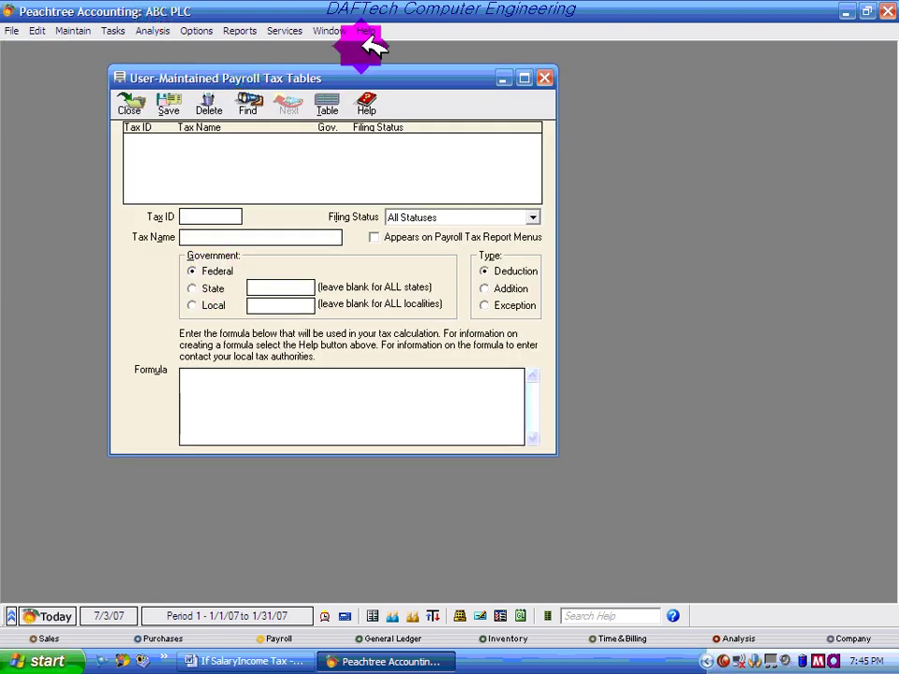
drag(360, 69, 375, 83)
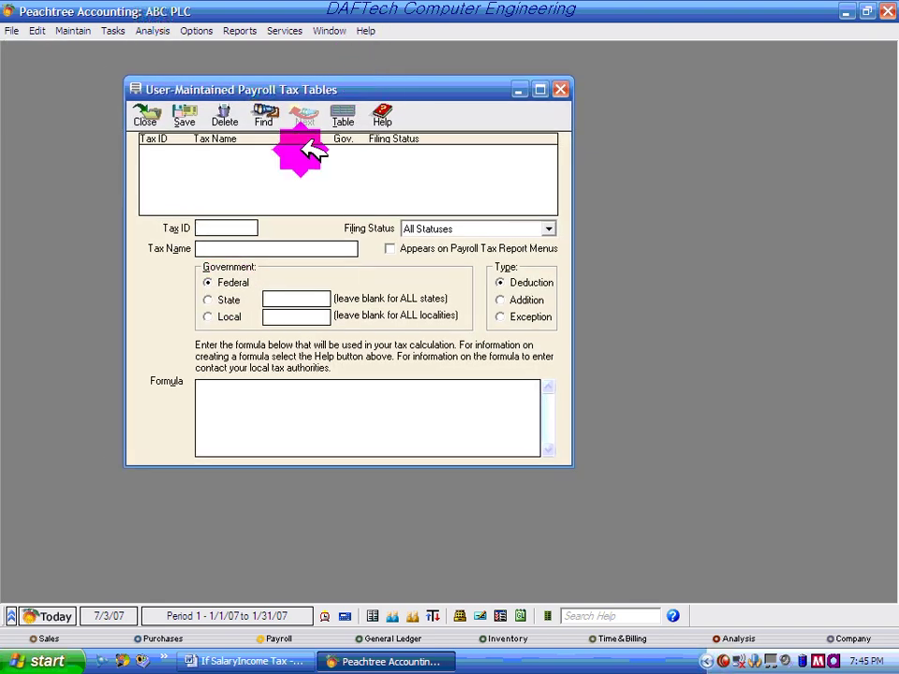
Step: Enter Tax as the tax ID and Incometax 07 as the tax name, with the type set to Deduction
click(236, 227)
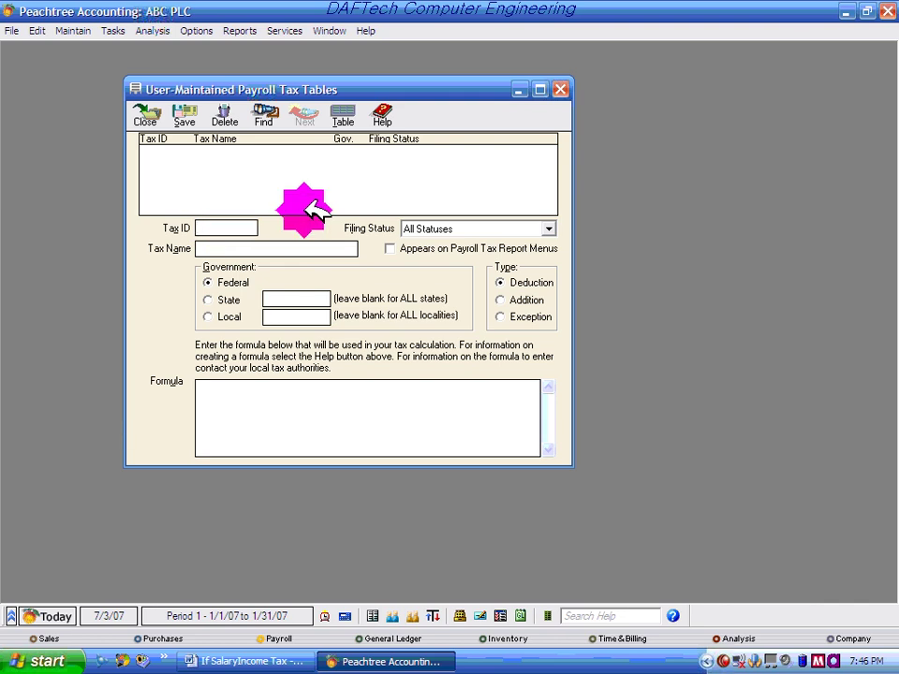
click(218, 225)
text(Tax)
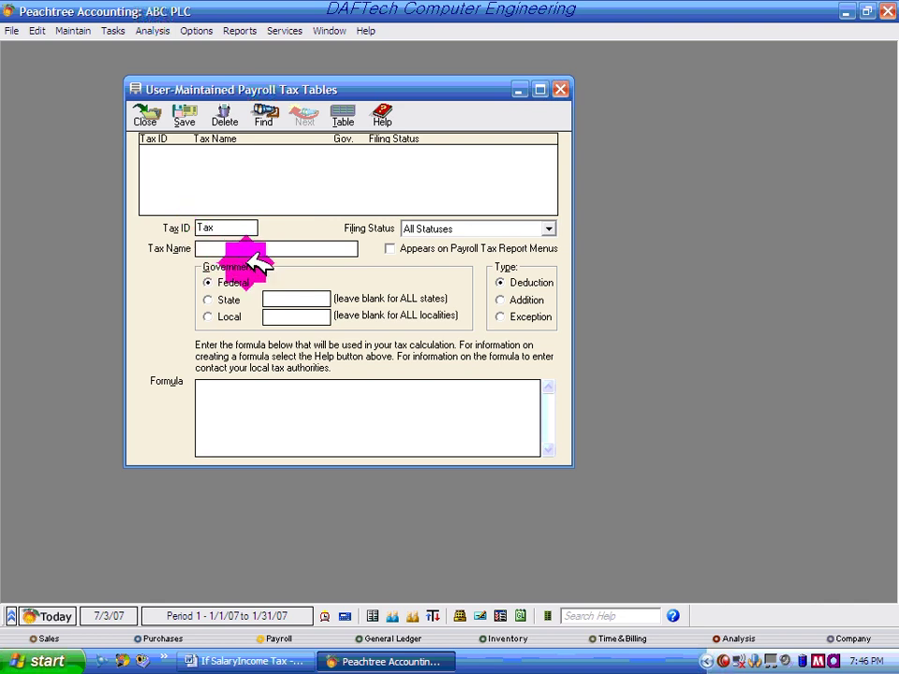
text(Income)
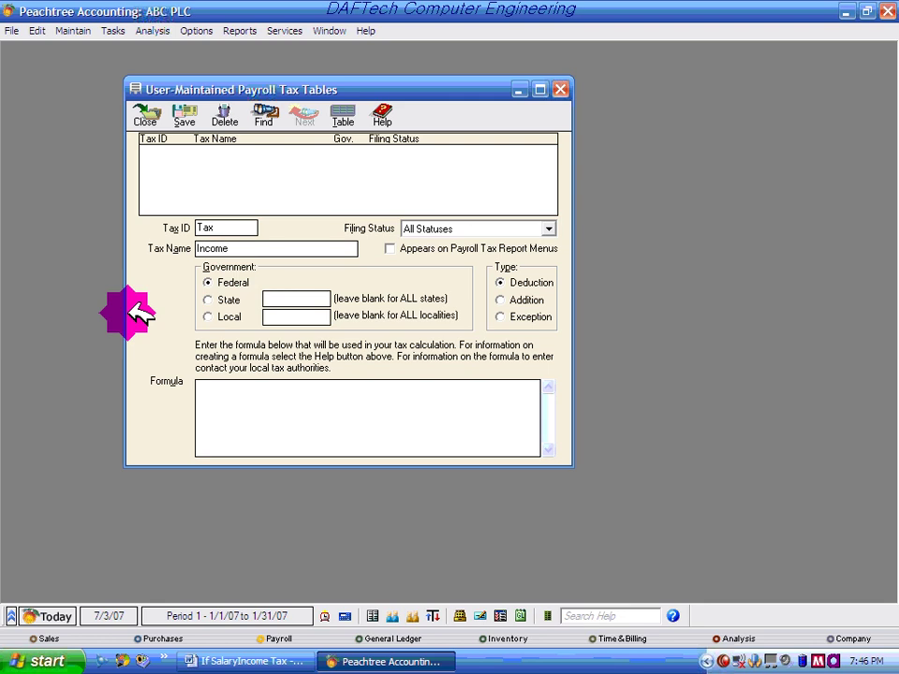
text(tax 07)
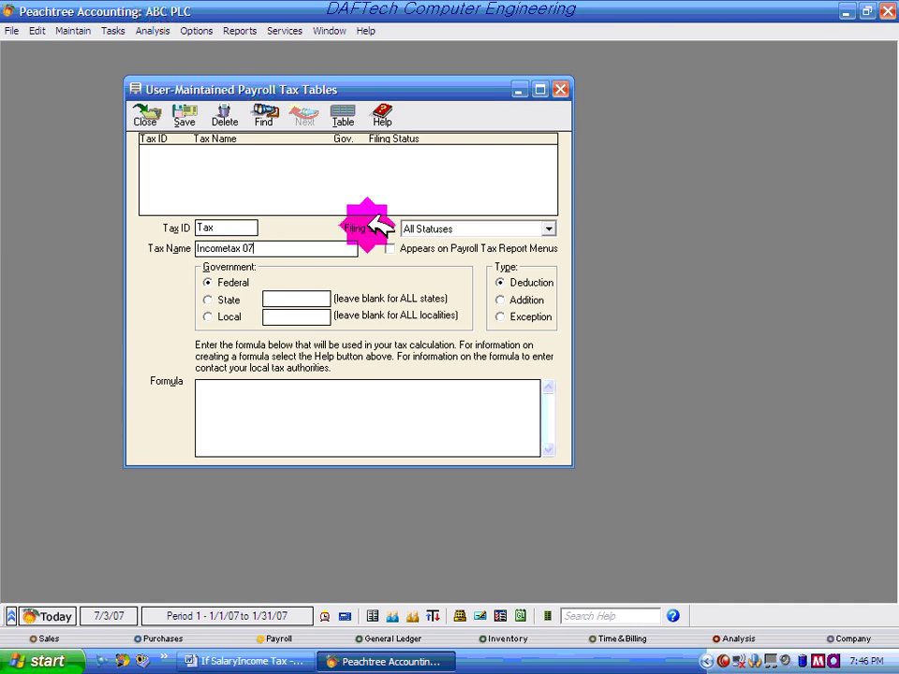
click(523, 283)
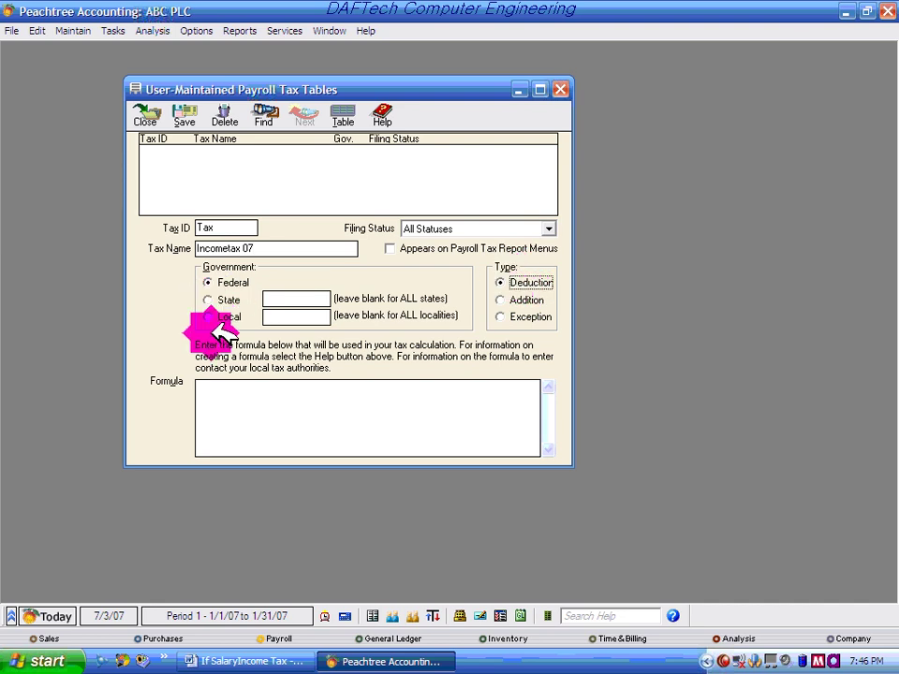
Step: Switch to the income tax document in Microsoft Word and copy the line ADJUSTED_GROSS=TAXABLE_GROSS
click(221, 388)
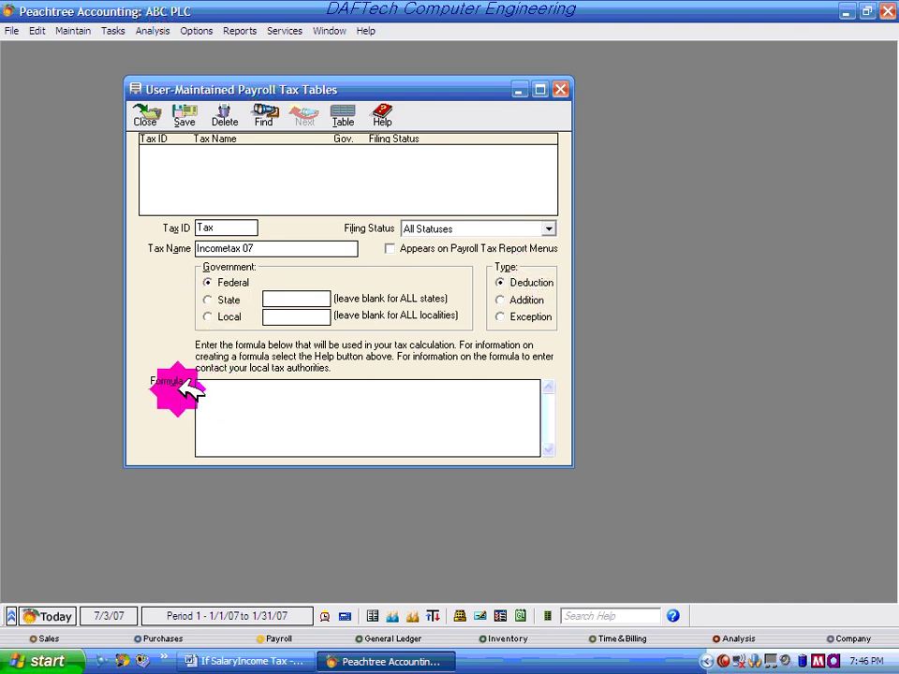
click(296, 386)
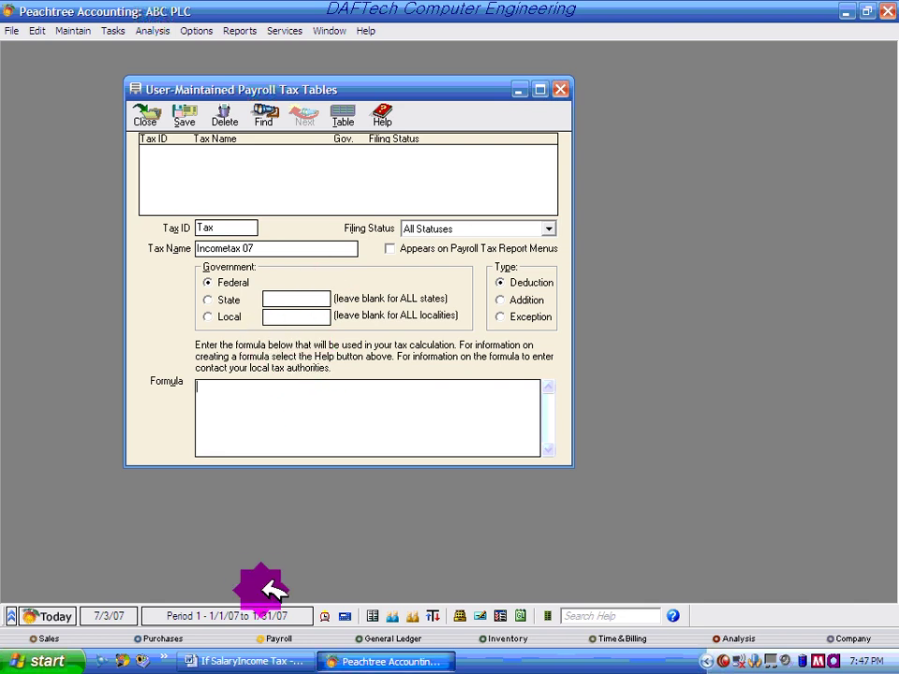
click(274, 660)
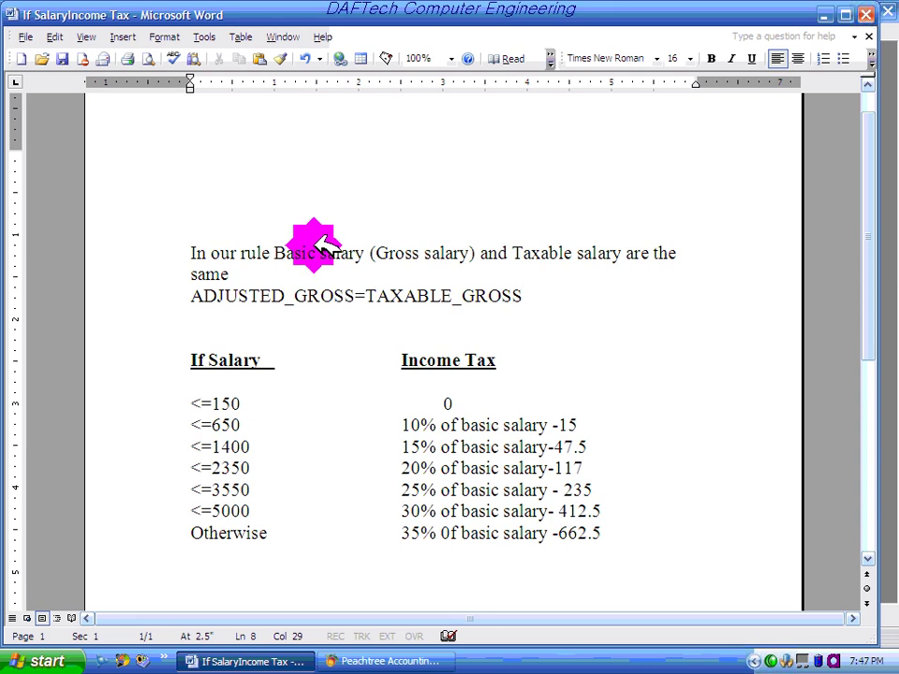
click(361, 296)
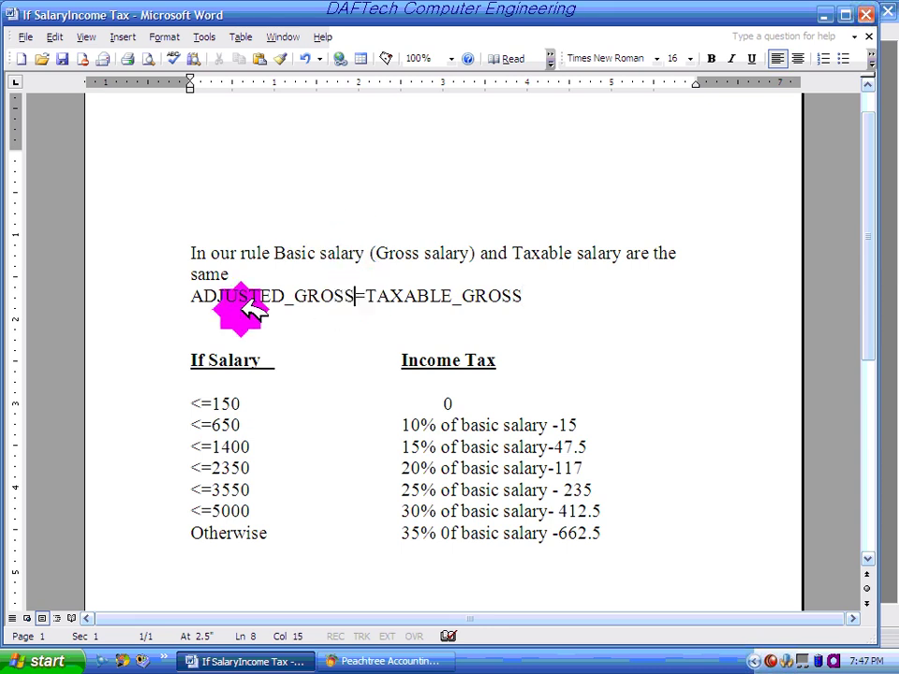
click(522, 296)
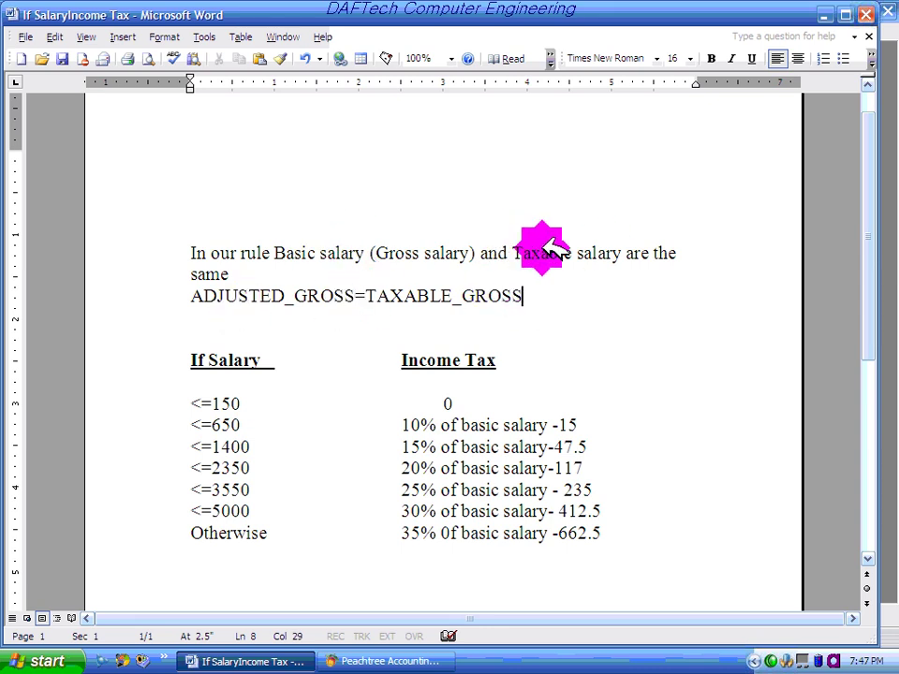
drag(225, 293, 547, 294)
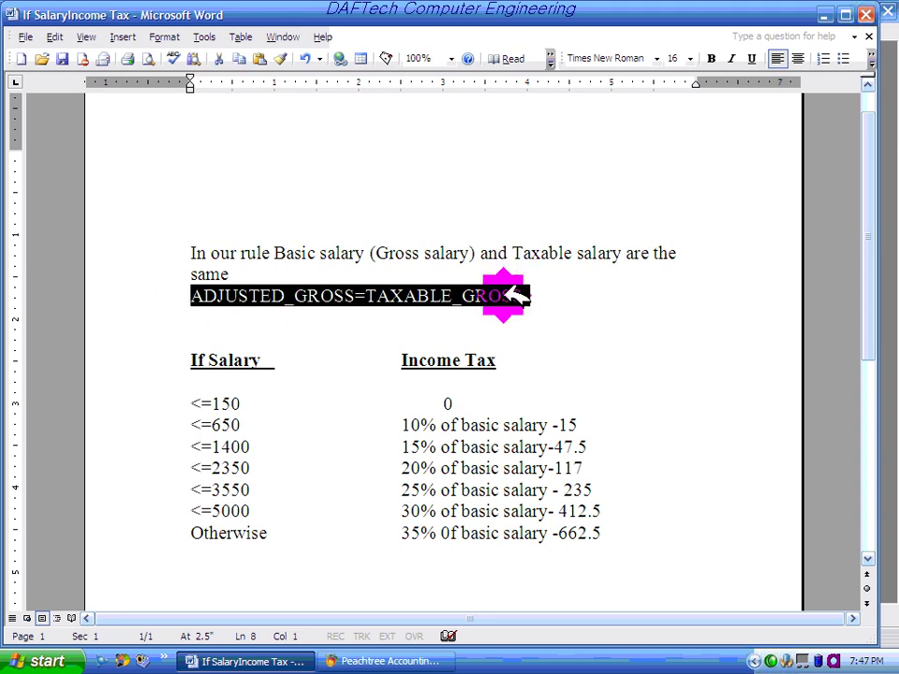
right_click(517, 296)
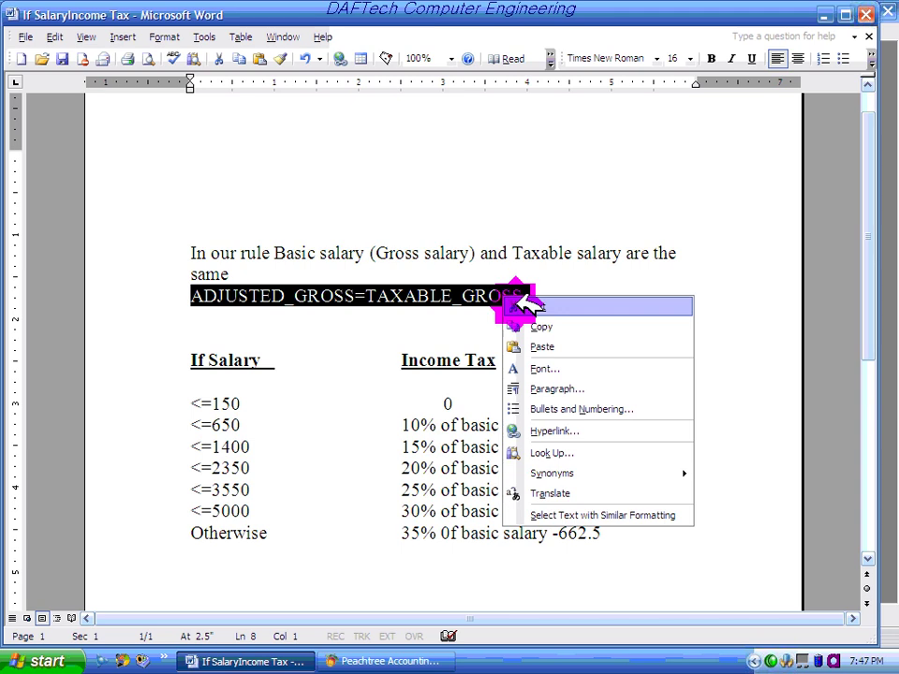
click(546, 323)
Step: Return to Peachtree Accounting and paste ADJUSTED_GROSS=TAXABLE_GROSS into the tax formula, ending it with a semicolon
click(375, 662)
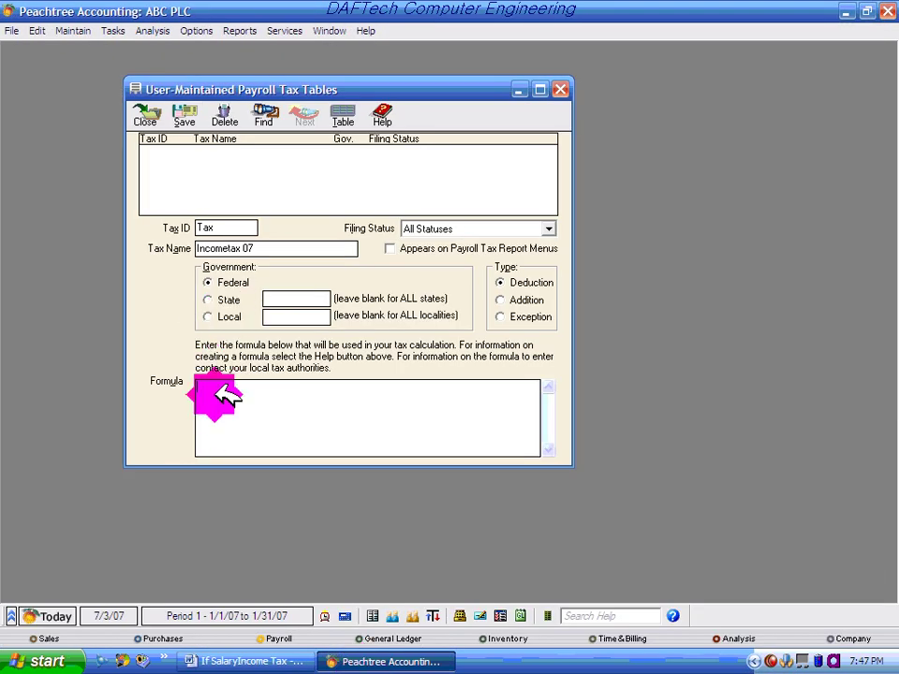
key(ctrl+v)
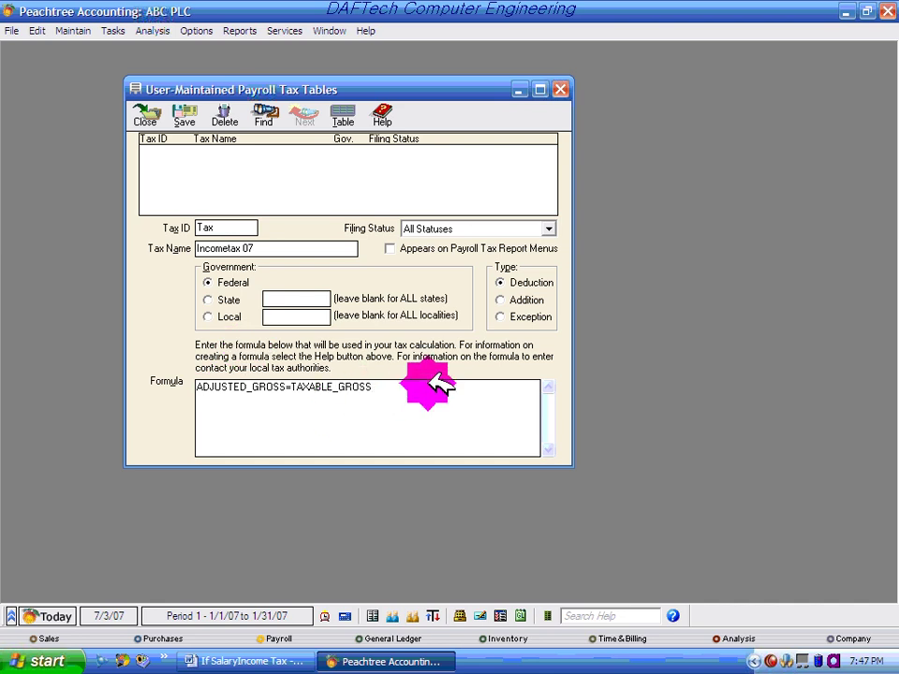
text(;)
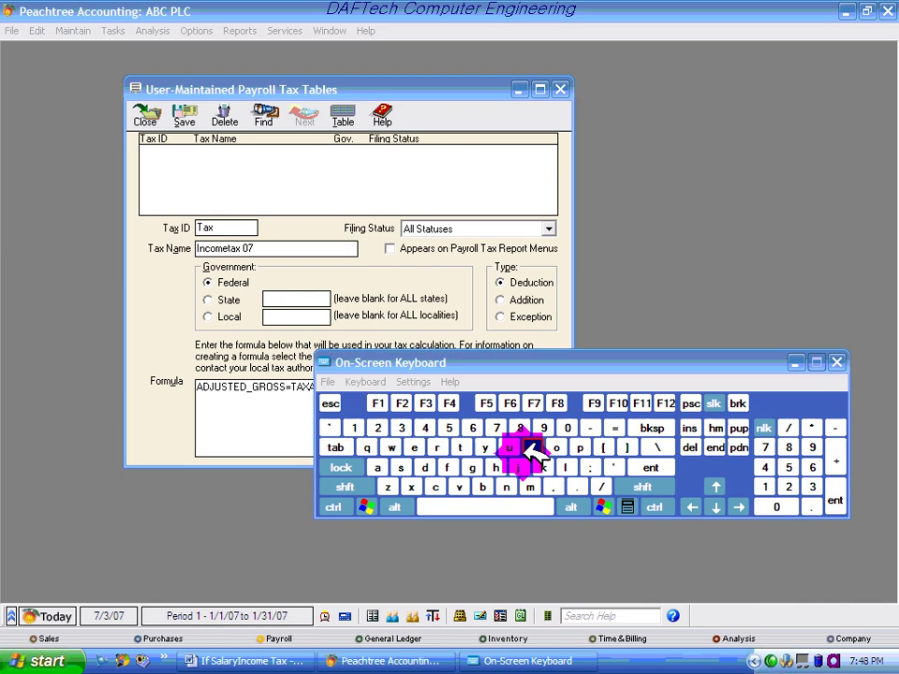
Step: Add a line break after the first formula statement, close the on-screen keyboard and place the cursor on the second line
click(333, 506)
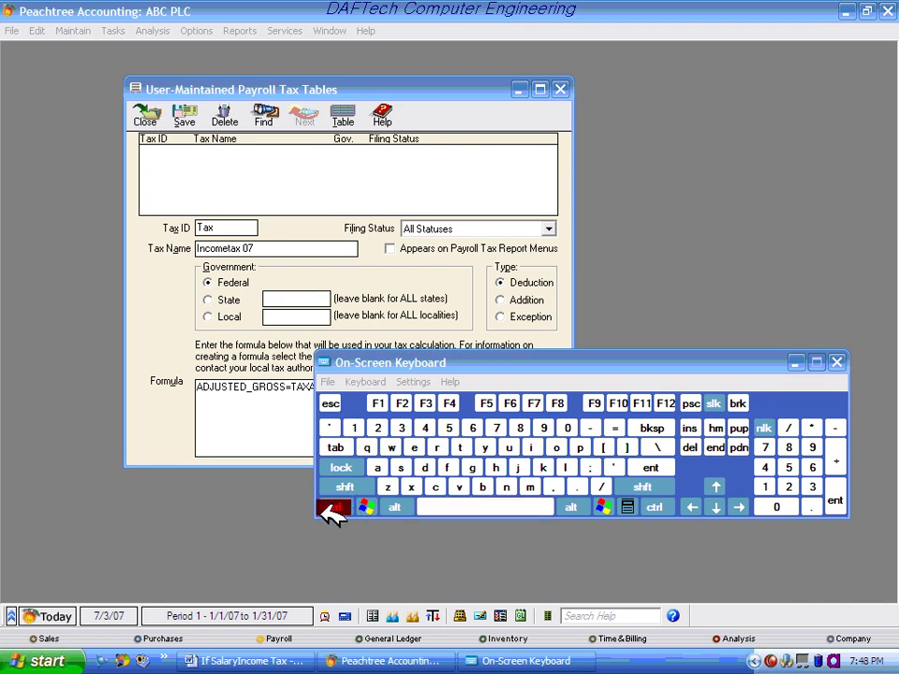
click(658, 468)
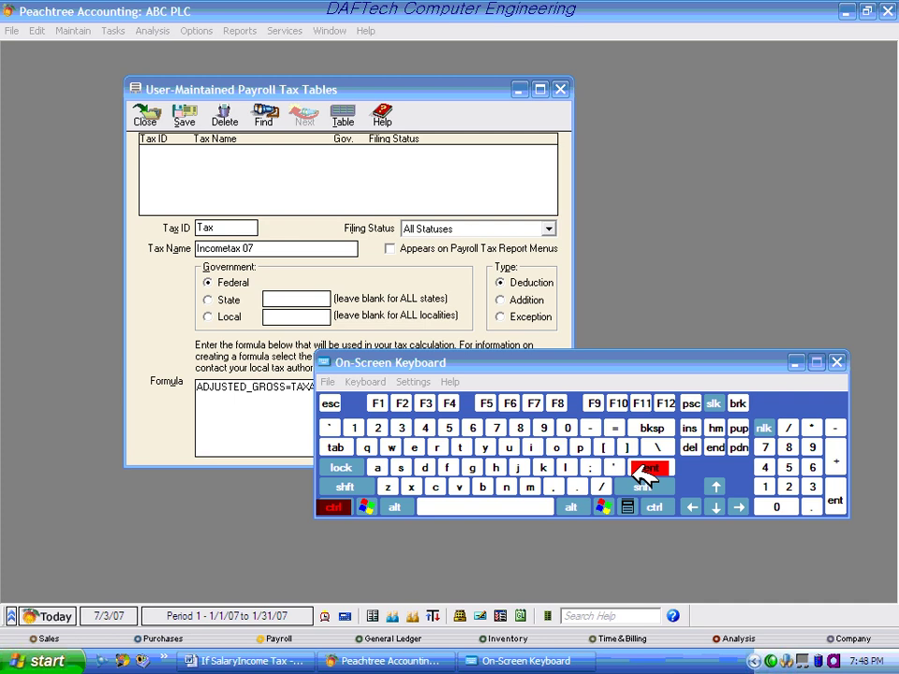
click(765, 428)
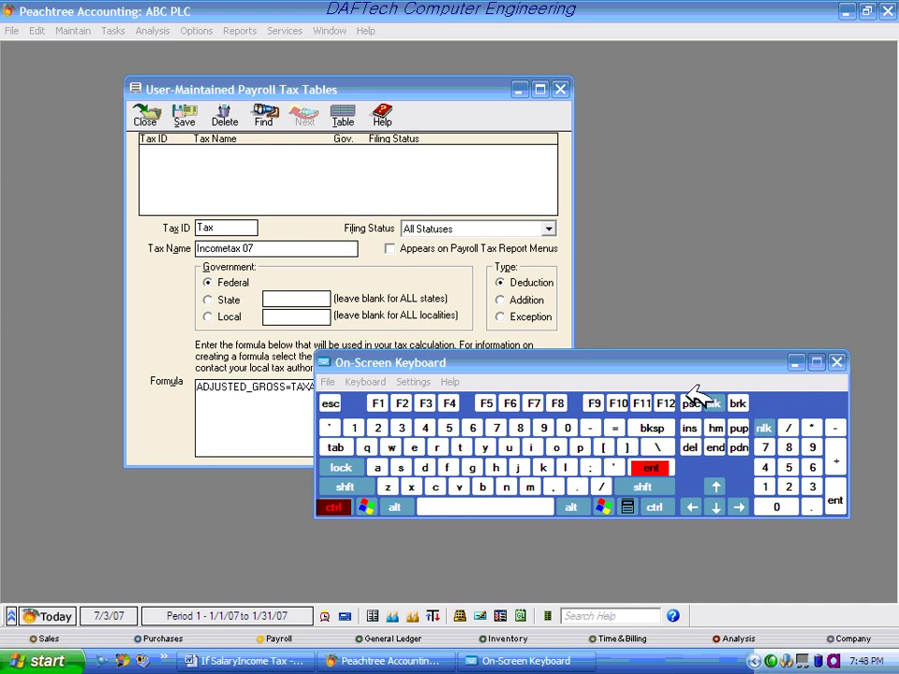
click(689, 401)
click(836, 362)
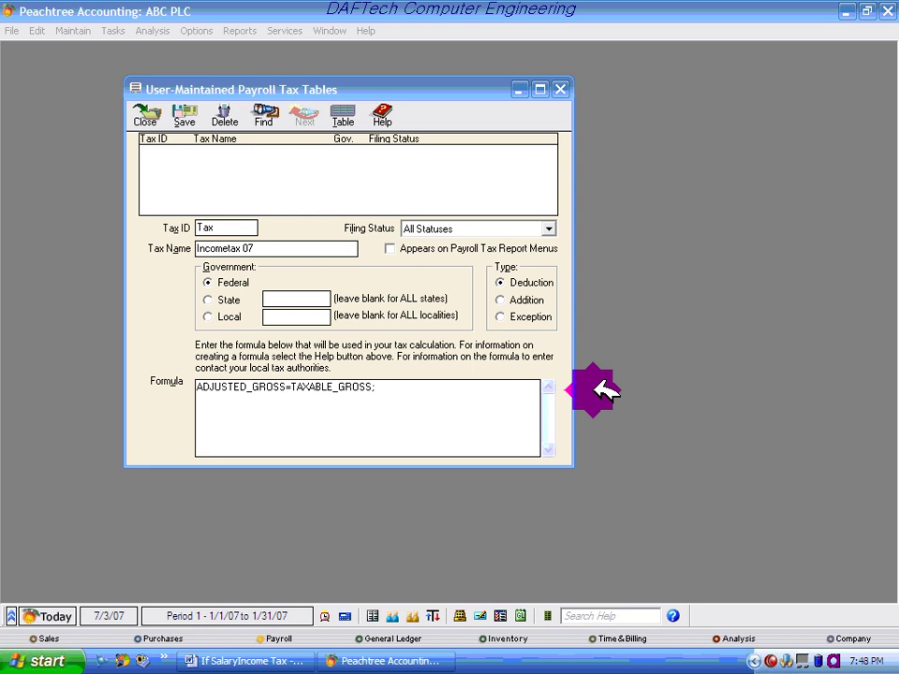
click(201, 395)
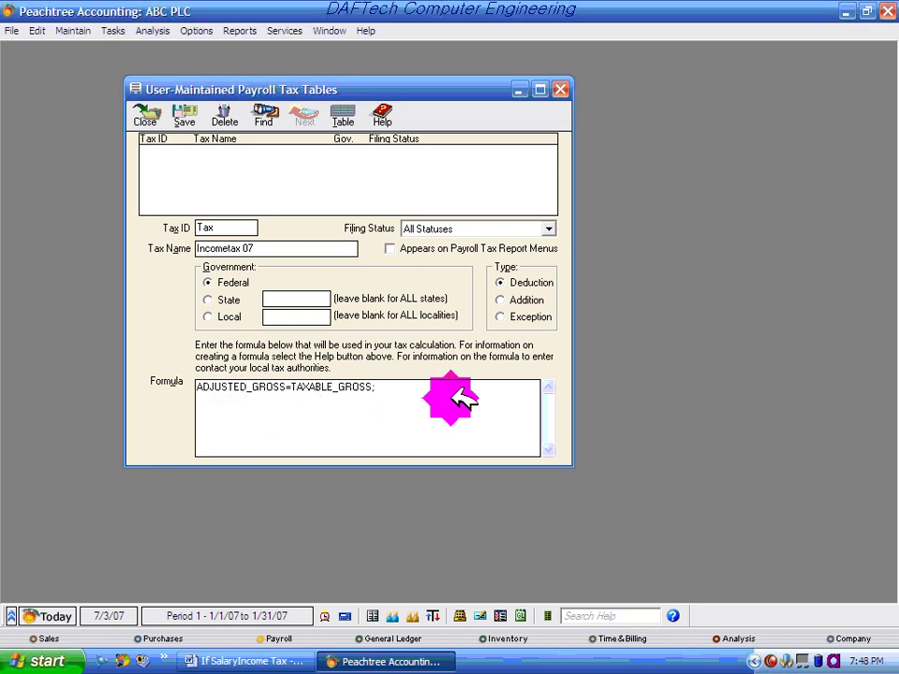
Step: Begin the second formula line with Answer=-(IF( and copy TAXABLE_GROSS from the first line for reuse
text(Answer=)
text(()
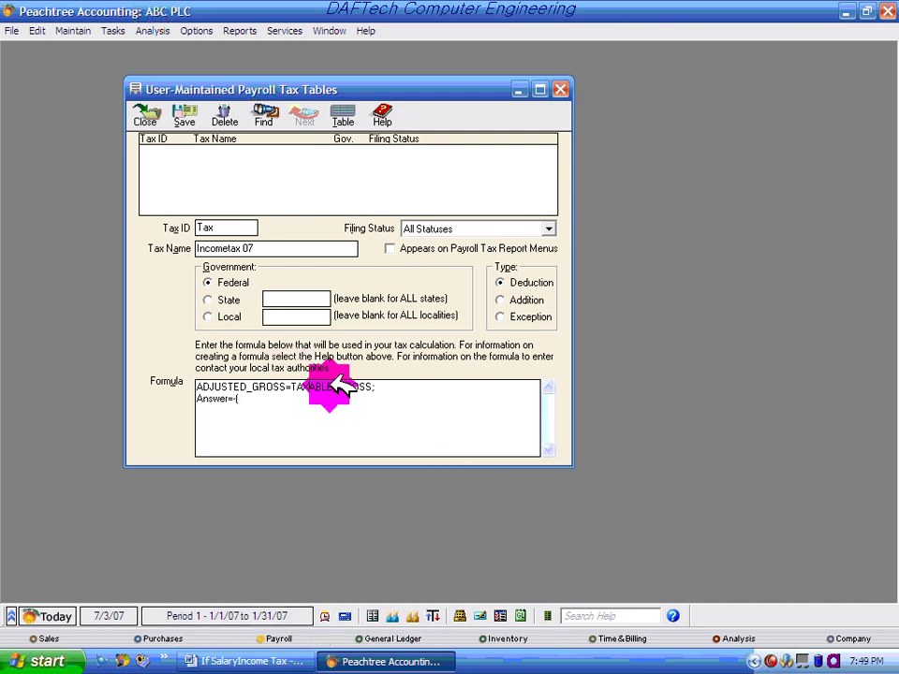
drag(291, 387, 375, 387)
key(ctrl+c)
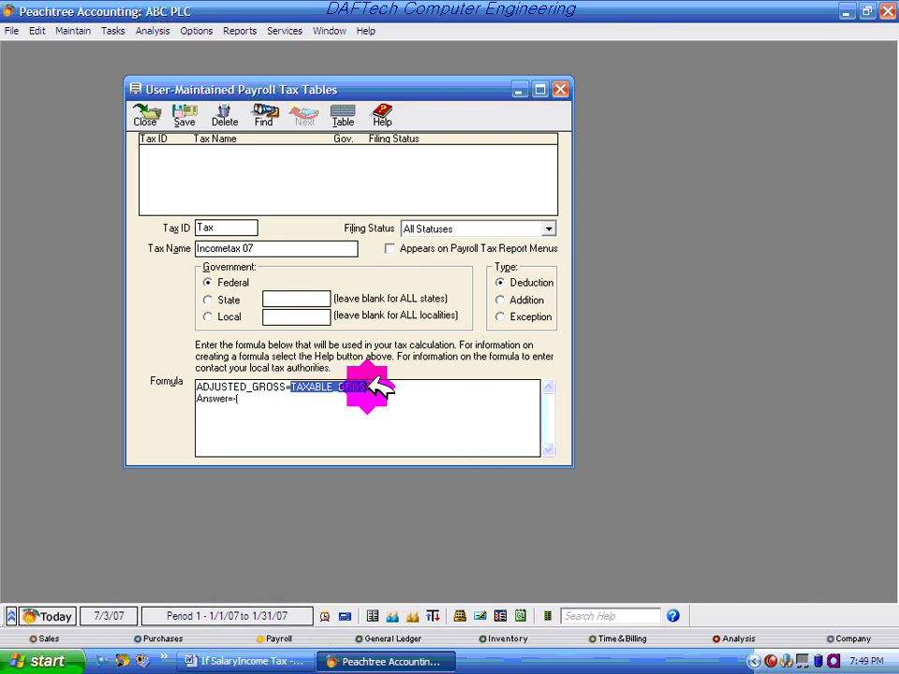
right_click(349, 383)
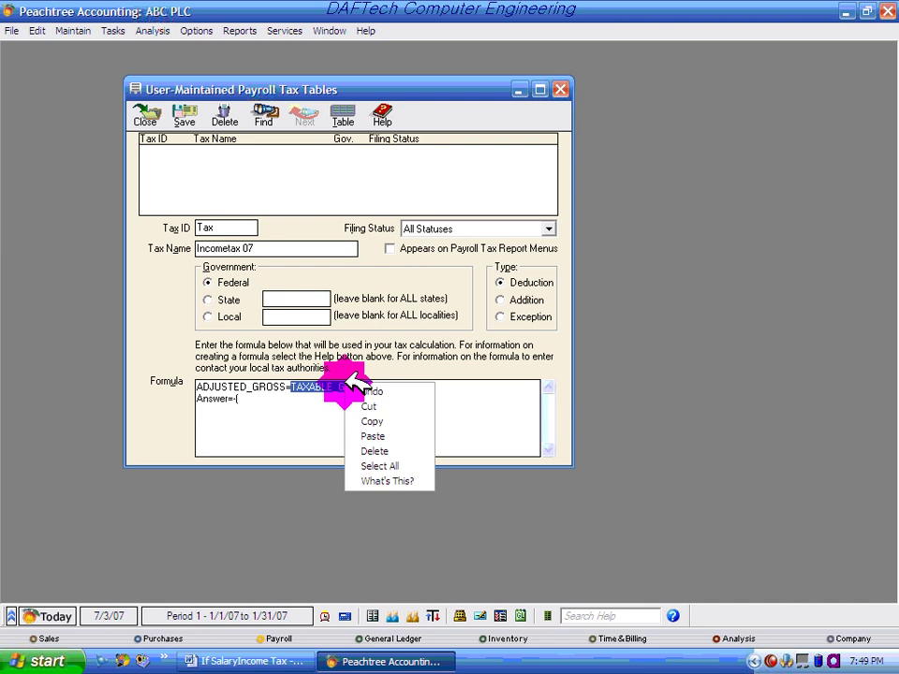
click(373, 421)
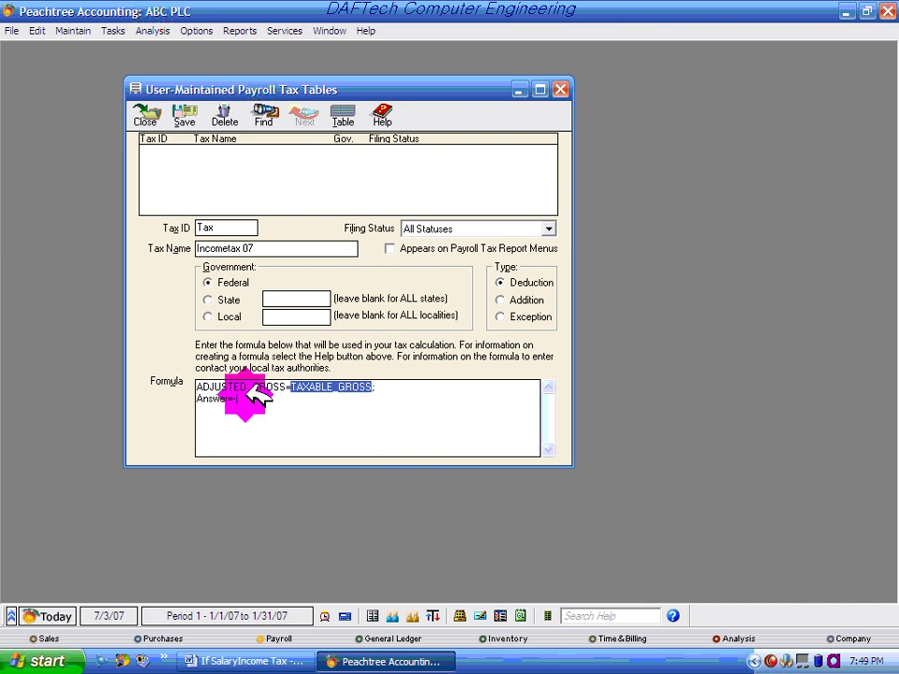
click(258, 395)
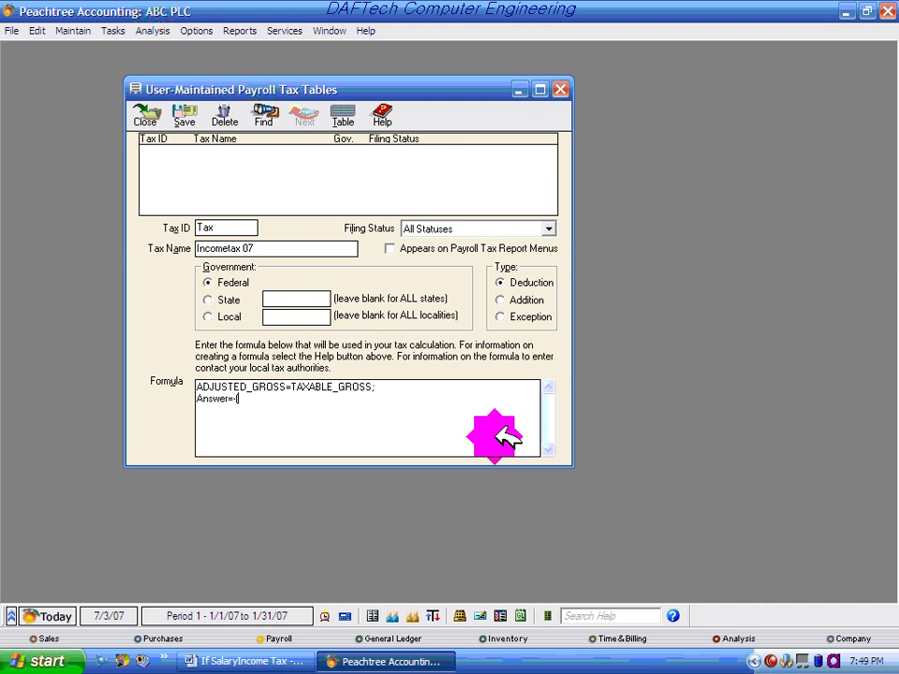
text(IF()
Step: Check the first salary bracket in the Word document, and continue the Peachtree formula after Answer=-(IF( with TAXABLE_GROSS<150,0,IF(
click(253, 659)
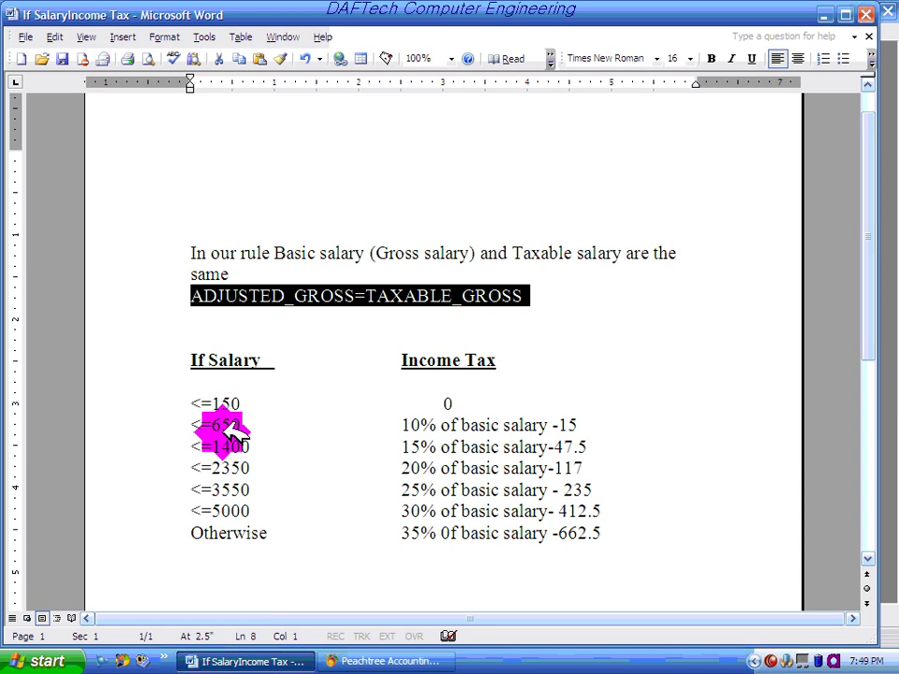
click(230, 404)
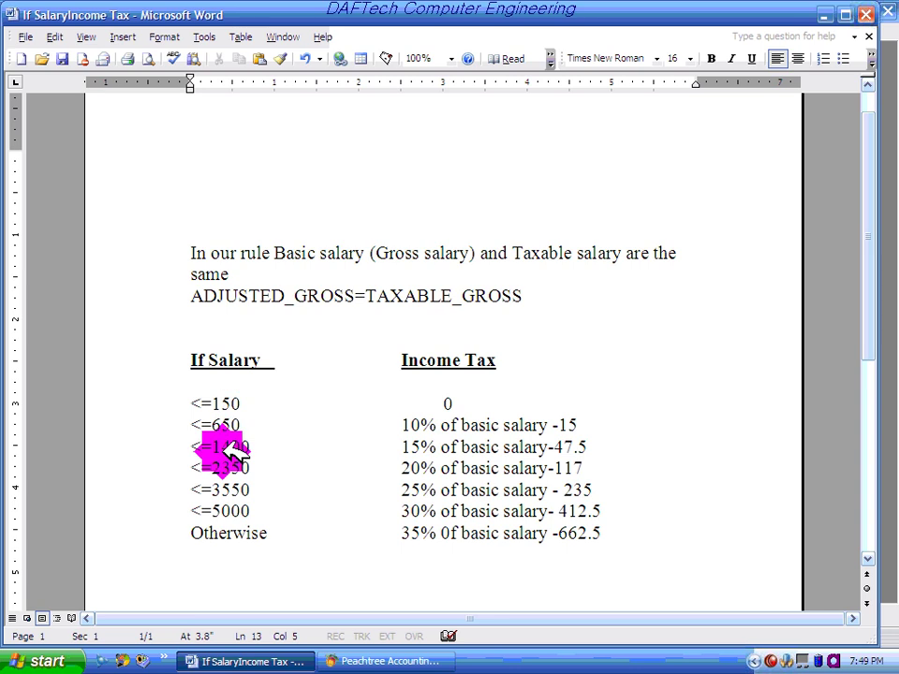
click(403, 662)
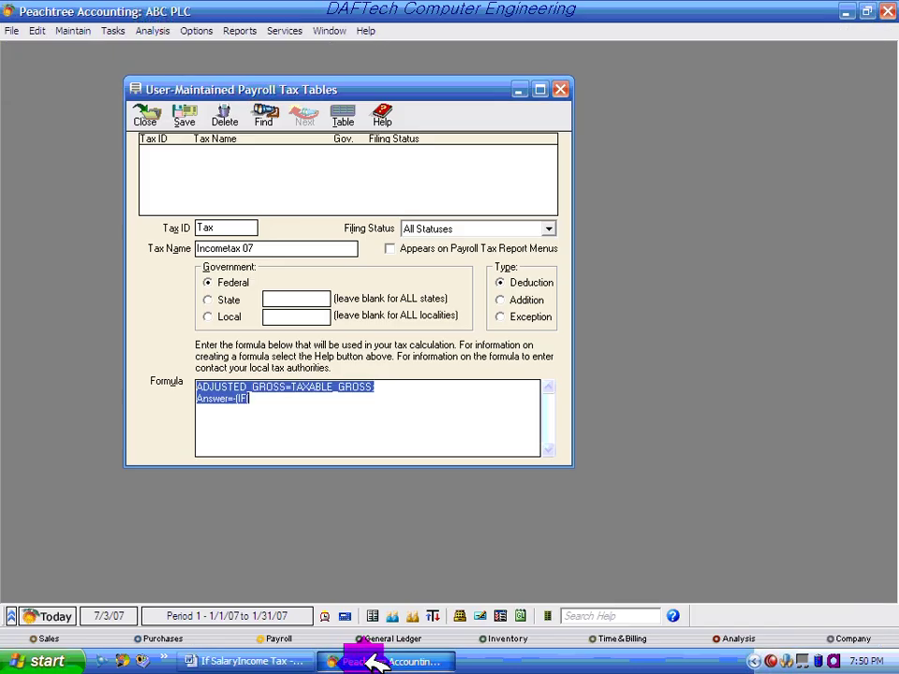
click(267, 401)
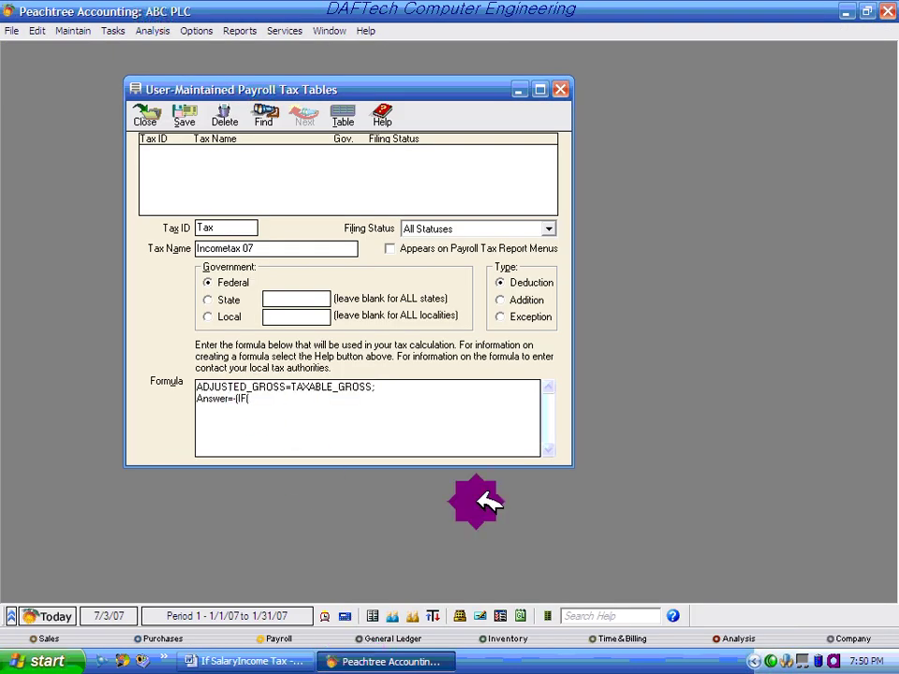
key(ctrl+v)
text(<)
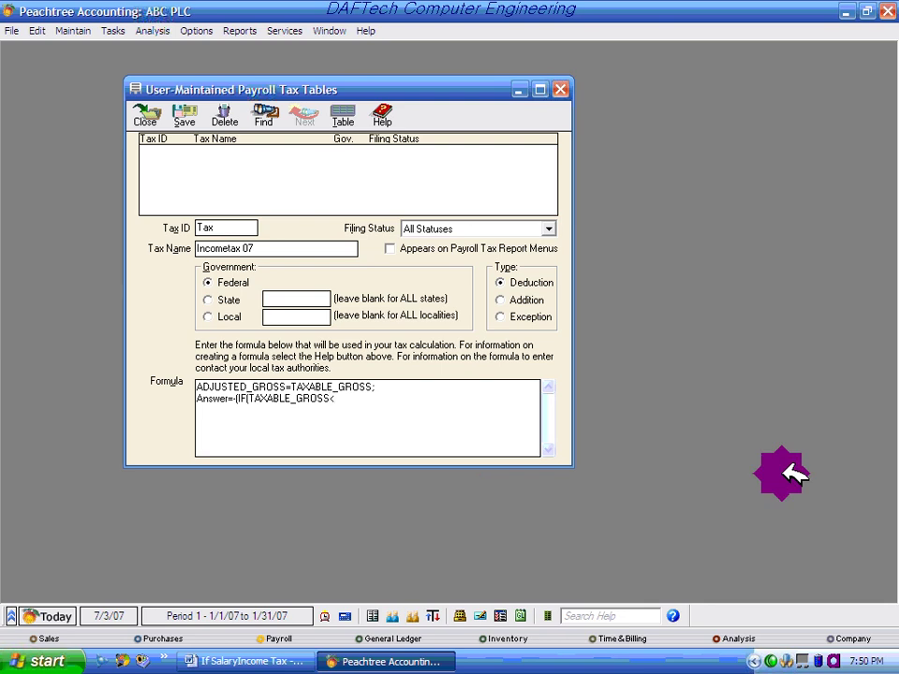
text(150,0,IF()
Step: Check the second salary bracket in the Word document and extend the Peachtree formula with TAXABLE_GROSS<650,TAXABLE_GROSS*
key(ctrl+v)
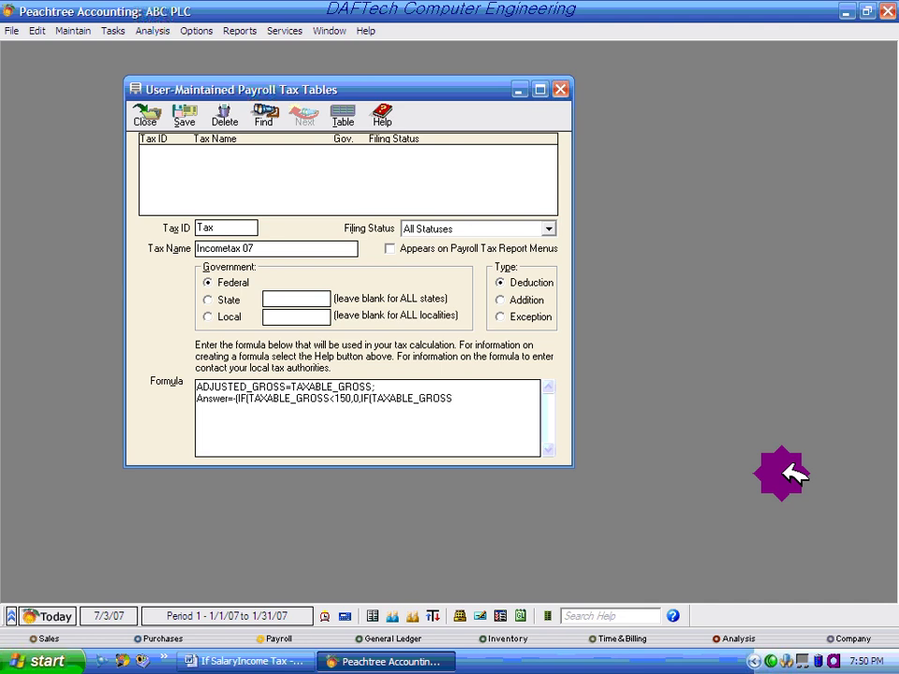
text(<)
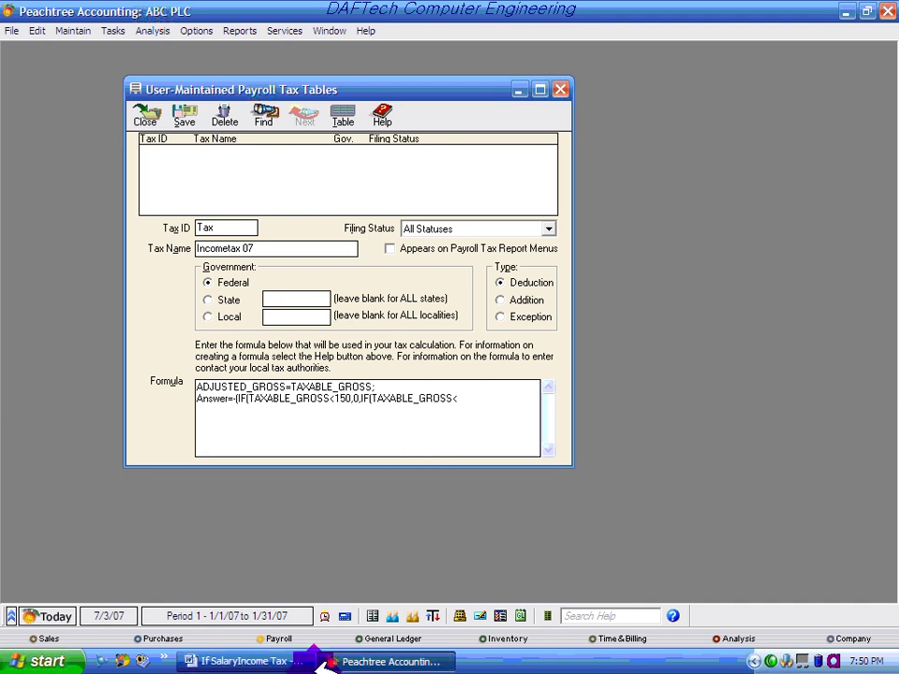
click(286, 661)
click(222, 425)
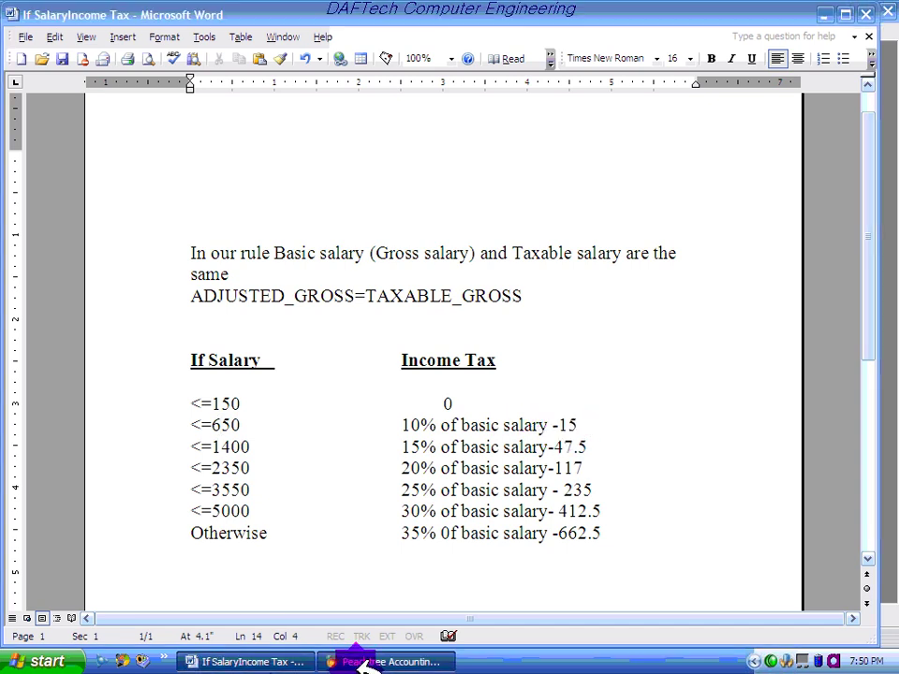
click(361, 662)
click(469, 398)
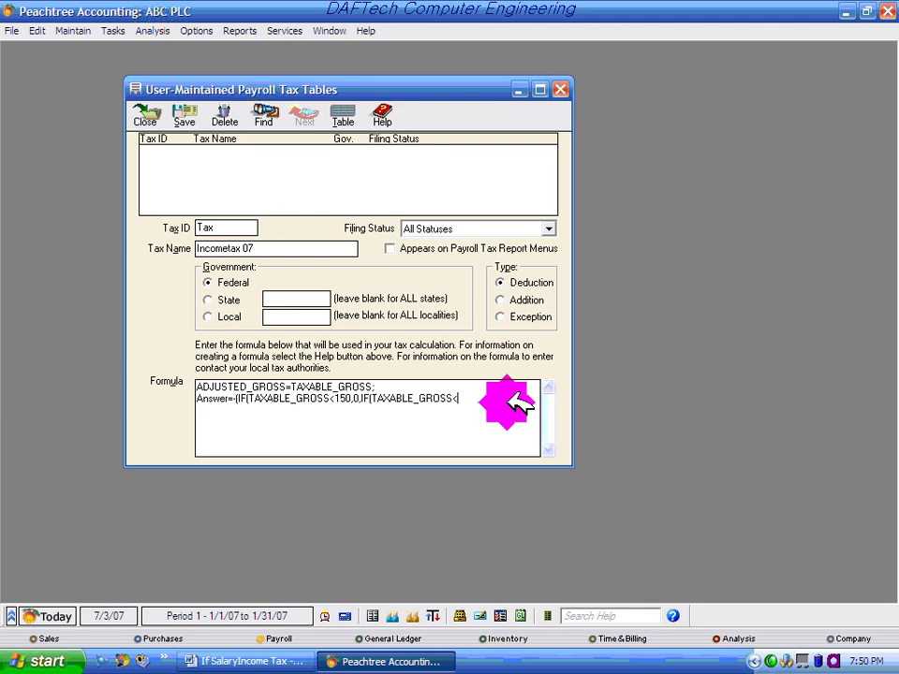
text(650,TAXABLE_GROSS*)
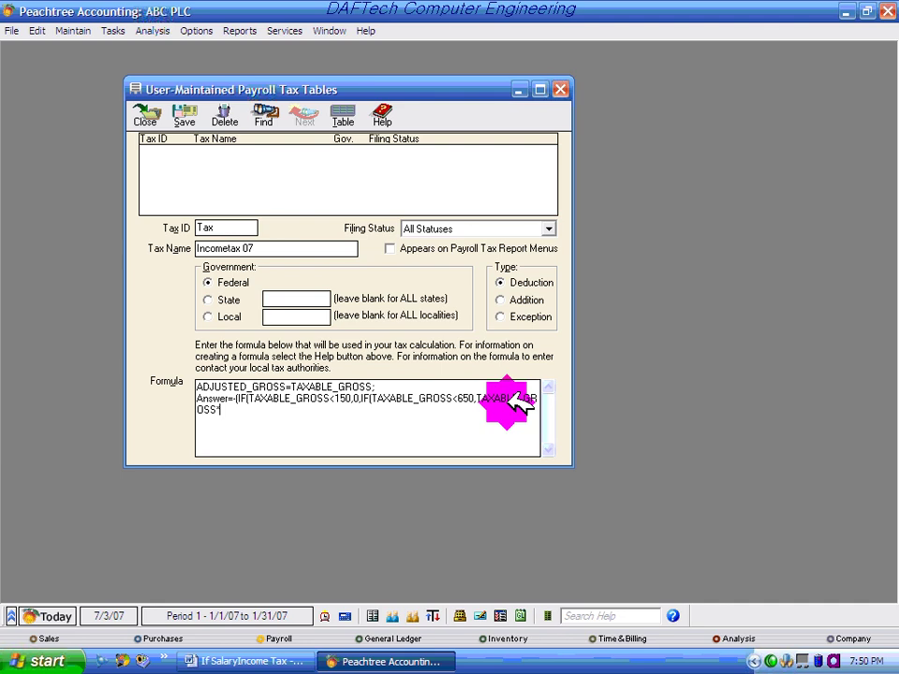
Step: Complete the 650 bracket's tax expression with 0.1-15 and open the following condition with ,IF(
text(0)
text(.1)
text(-)
text(1)
text(5)
text(),)
text(IF()
Step: Look up the third salary bracket in the Word document and enter TAXABLE_GROSS<1400 as the Peachtree formula's third condition
key(ctrl+v)
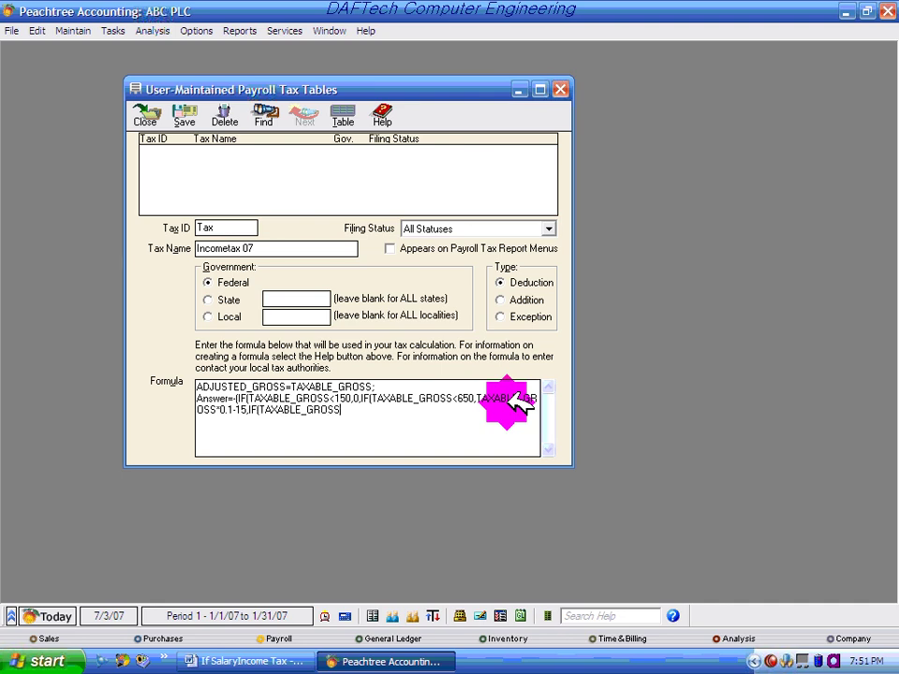
text(<)
click(281, 659)
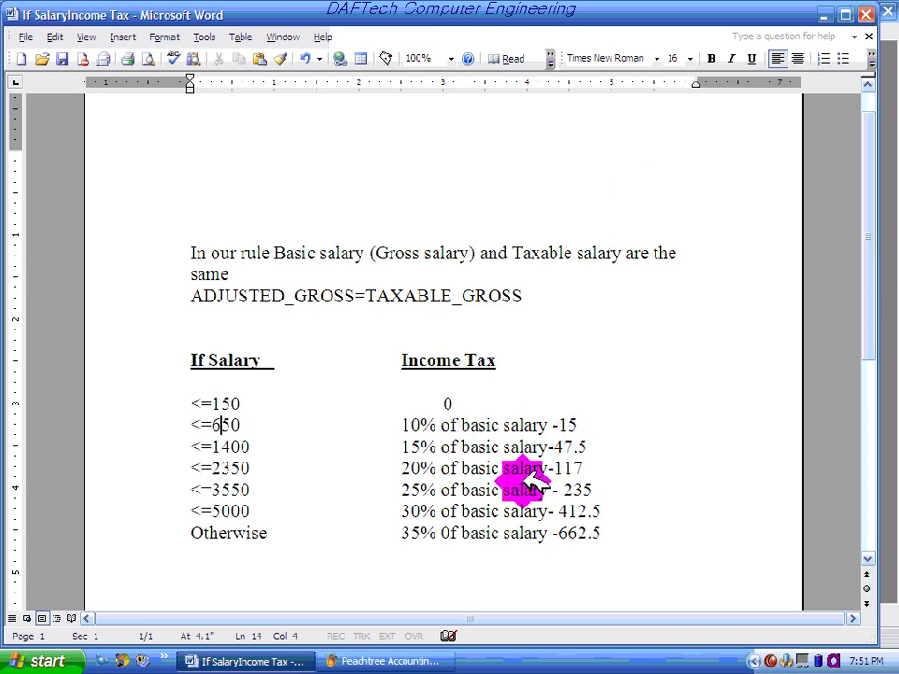
click(375, 659)
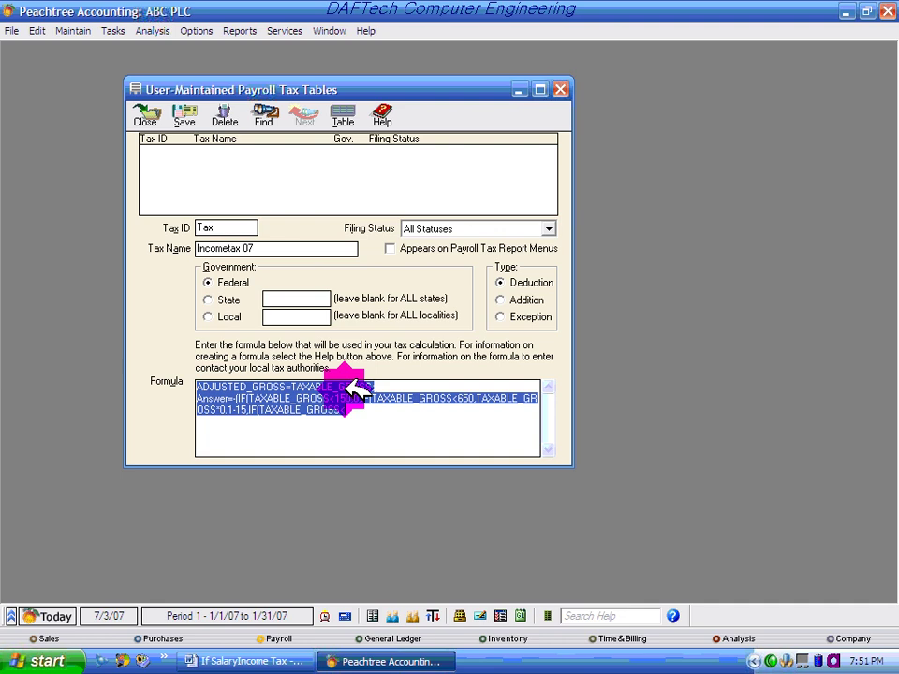
click(389, 411)
text(1400)
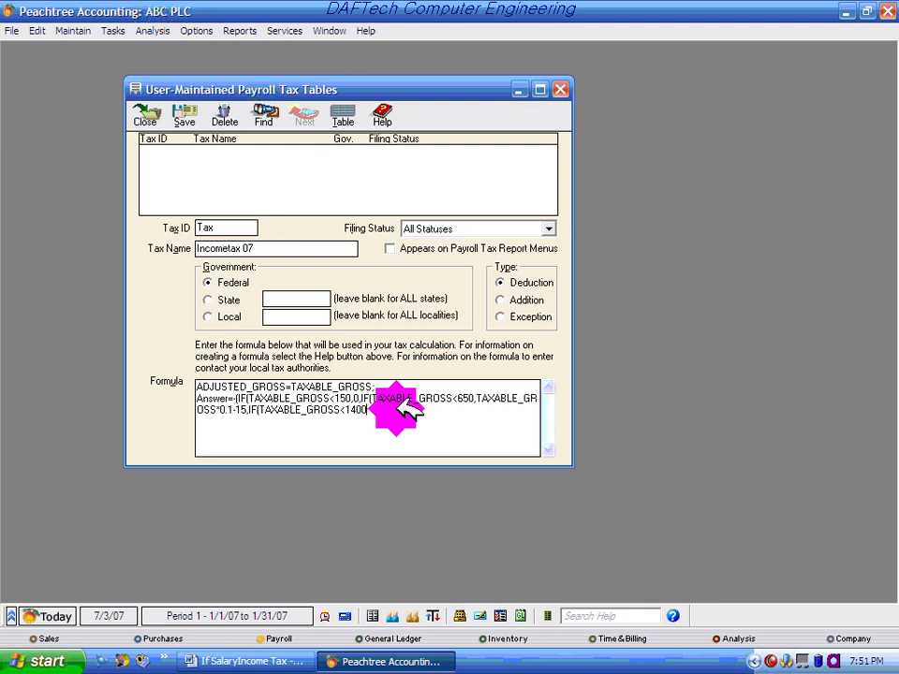
Step: Add the 1400 bracket's tax expression ,TAXABLE_GROSS*.15-47.5 and open the fourth condition with ,IF(
text())
text(TAXABLE_GROSS)
text(*)
text(1)
key(BackSpace)
text(.15)
text(-)
text(-47)
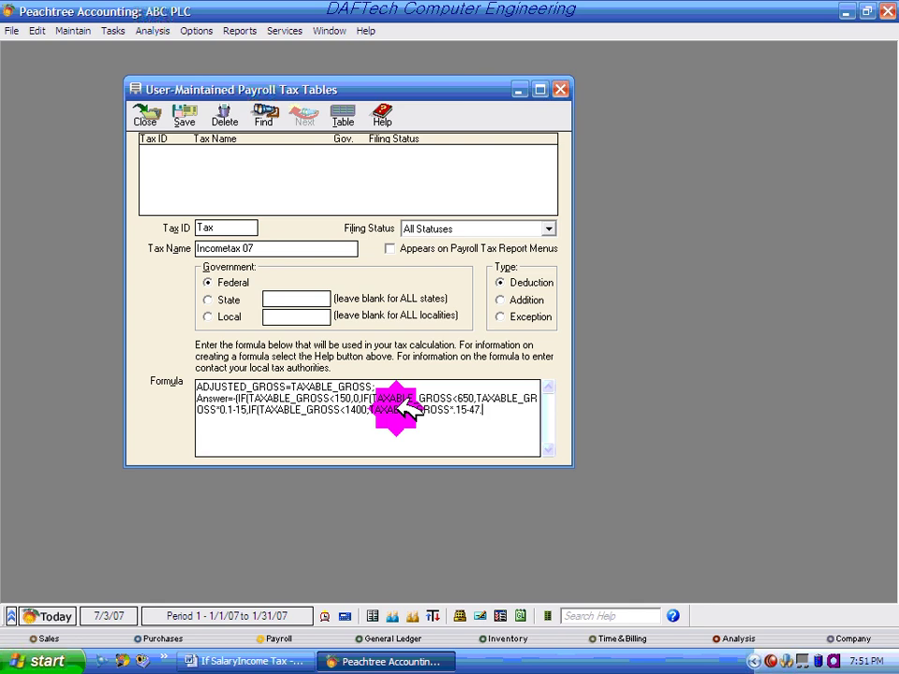
text(.5,IF()
Step: Look up the fourth salary bracket in the Word document and append TAXABLE_GROSS<2350, to the Peachtree formula
text((TAXABLE_GROSS)
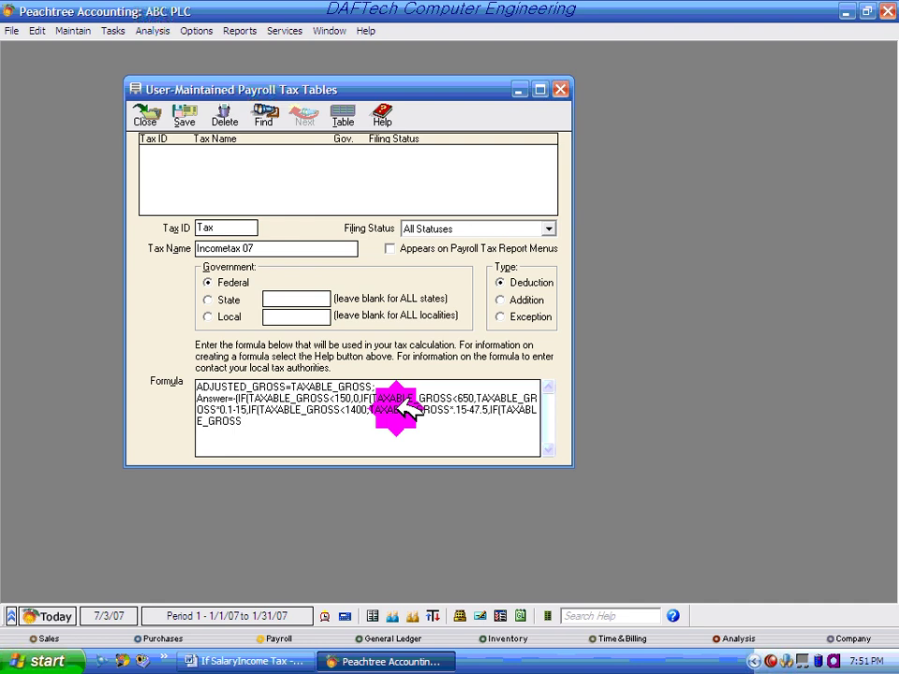
text(<)
click(255, 659)
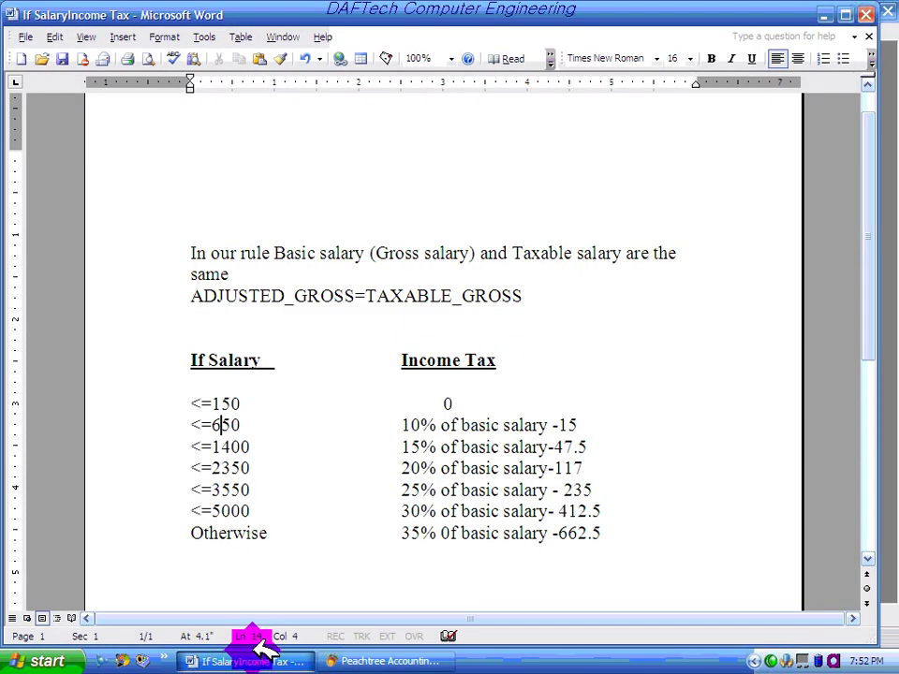
drag(249, 468, 225, 468)
click(259, 461)
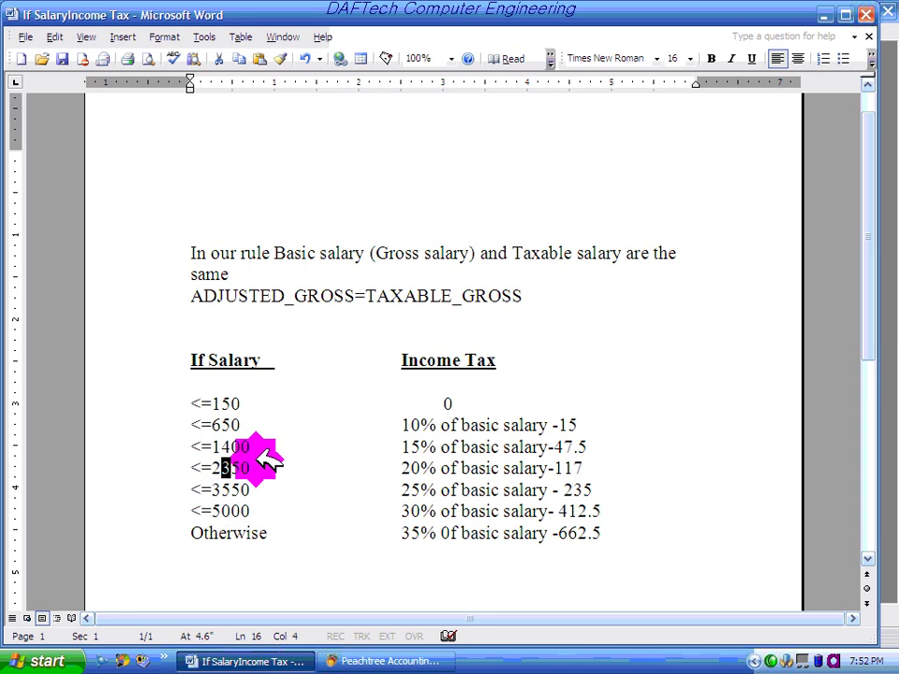
click(208, 531)
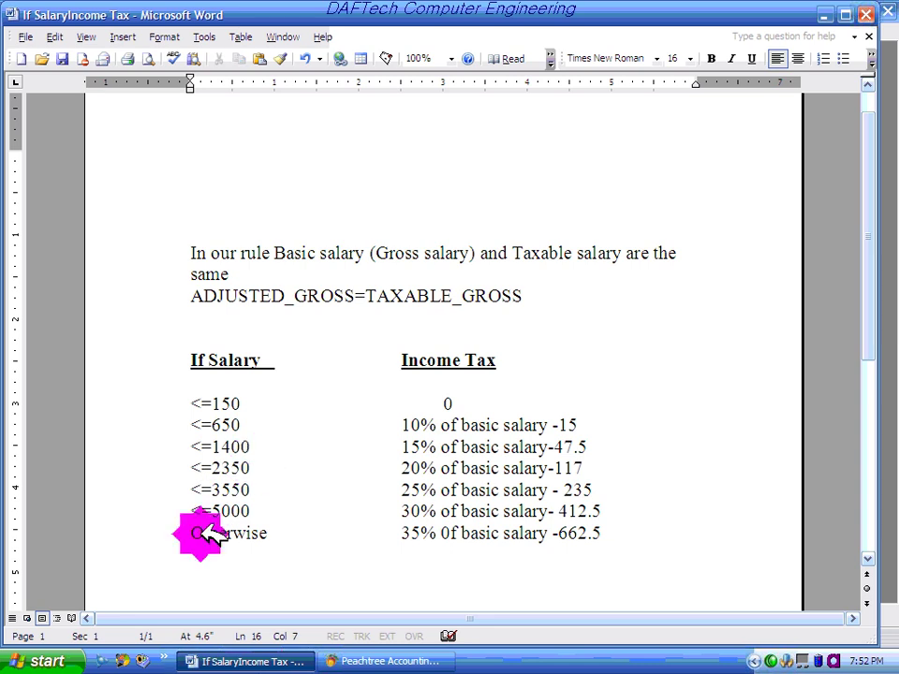
click(375, 661)
click(363, 424)
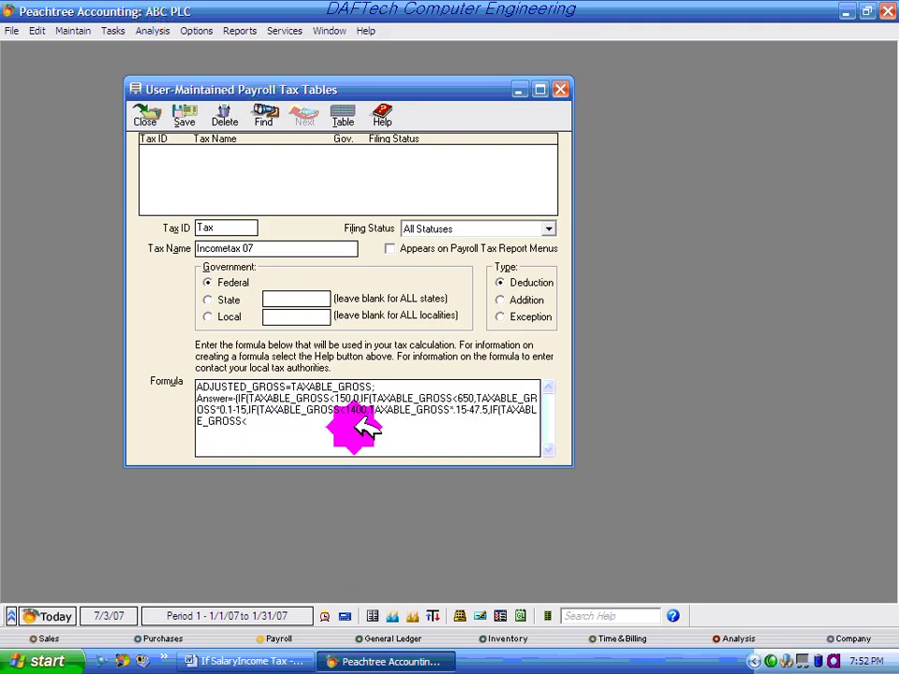
text(<2350,)
Step: Enter the 2350 bracket's tax expression TAXABLE_GROSS*.2-117 and open the fifth condition with ,IF(
text(TAXABLE_GROSS)
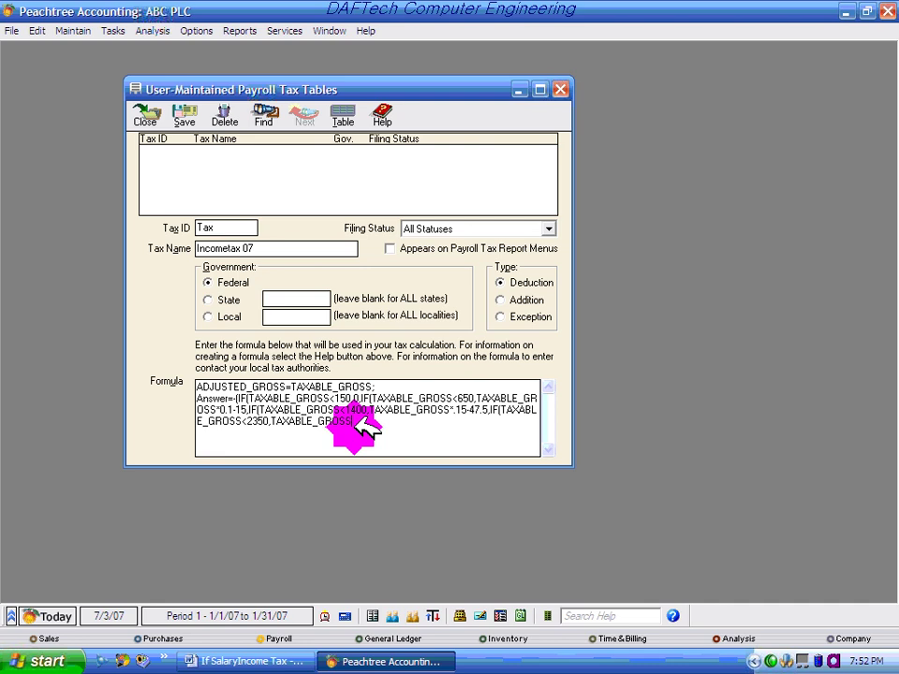
text(*)
text(.2-11)
text(7)
text(,IF)
text(()
Step: Look up the fifth salary bracket in the Word document and continue the Peachtree formula with TAXABLE_GROSS<3550,TAXABLE_GROSS
text(TAXABLE_GROSS)
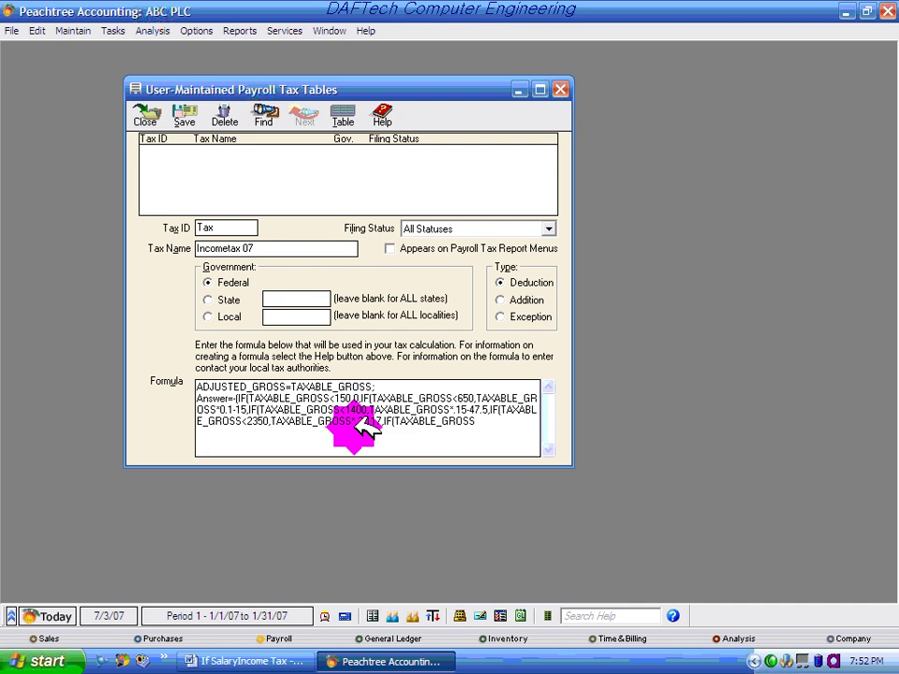
text(<)
click(249, 661)
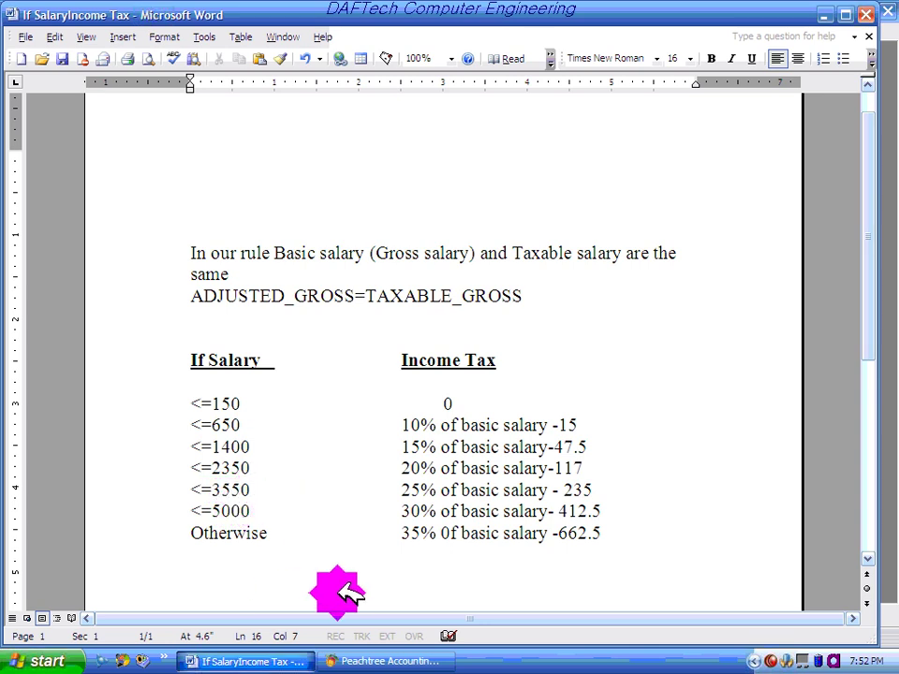
click(361, 661)
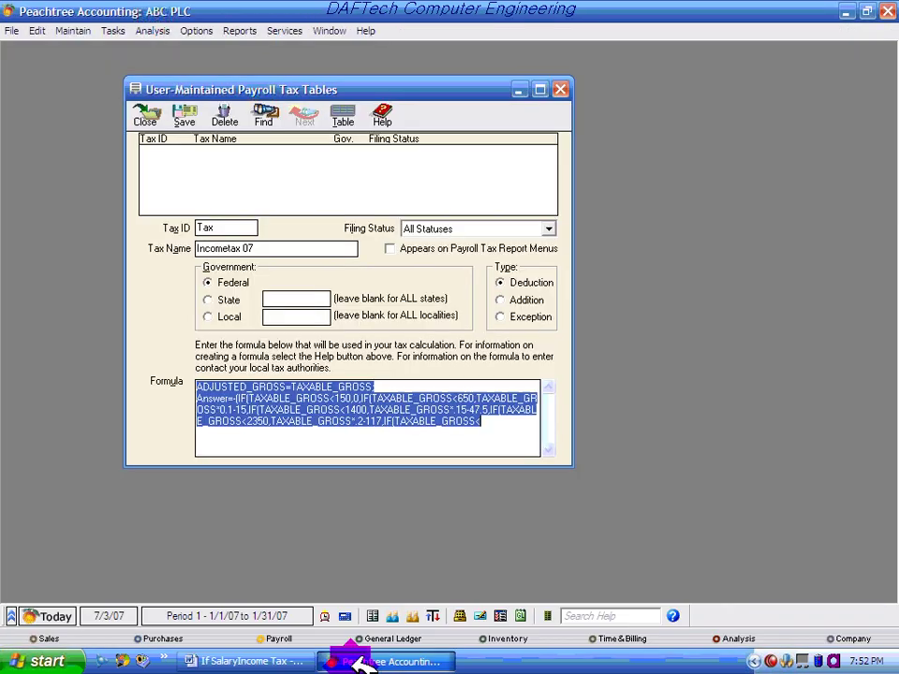
click(507, 429)
text(35)
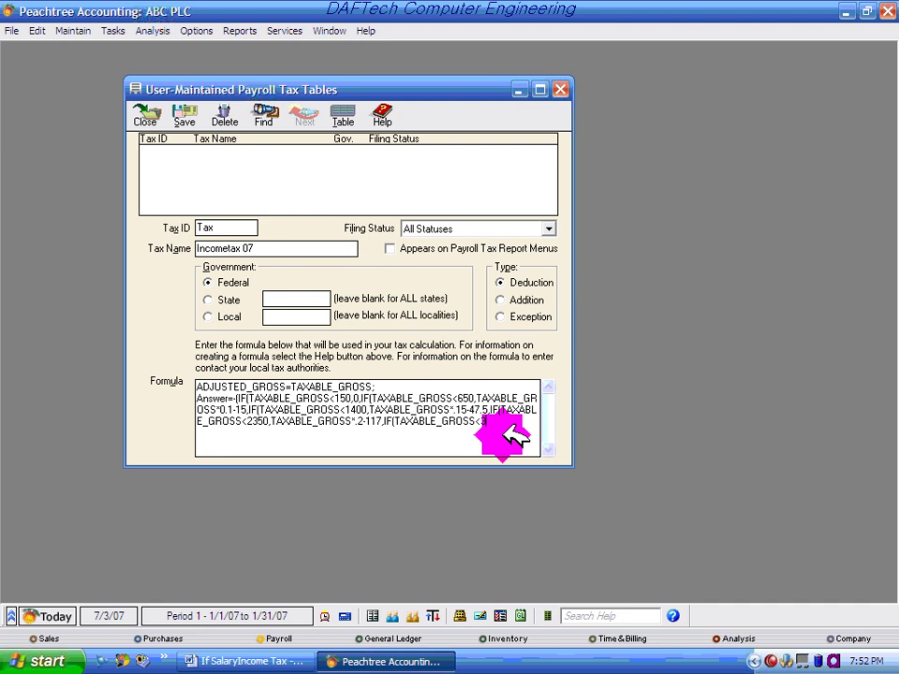
text(50,TAXABLE_GROSS)
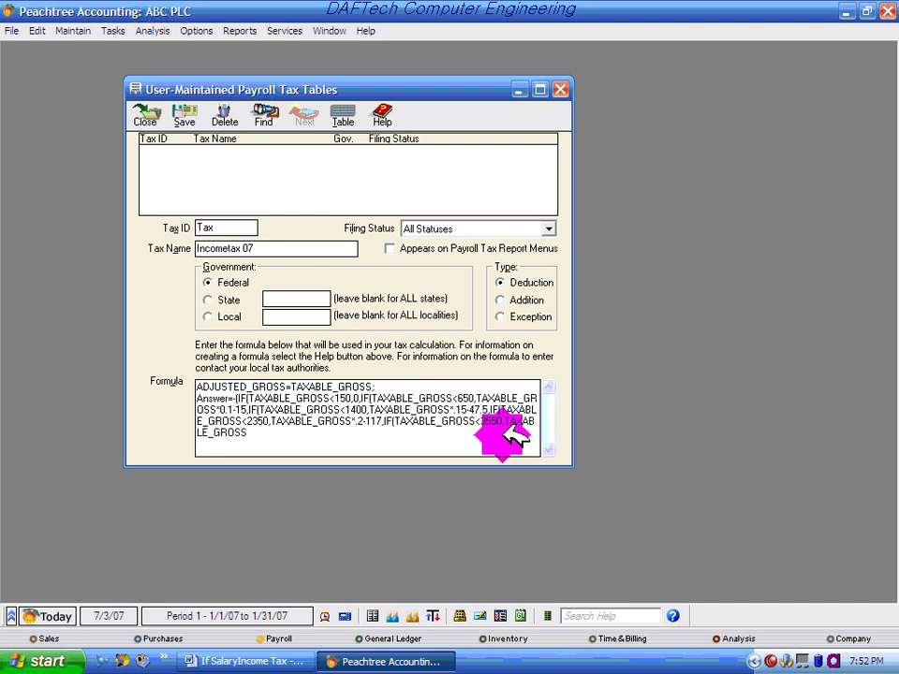
Step: Check the 3550 bracket's rate and deduction in the Word document, and complete its Peachtree tax expression with *.25-235 and a comma
text(*)
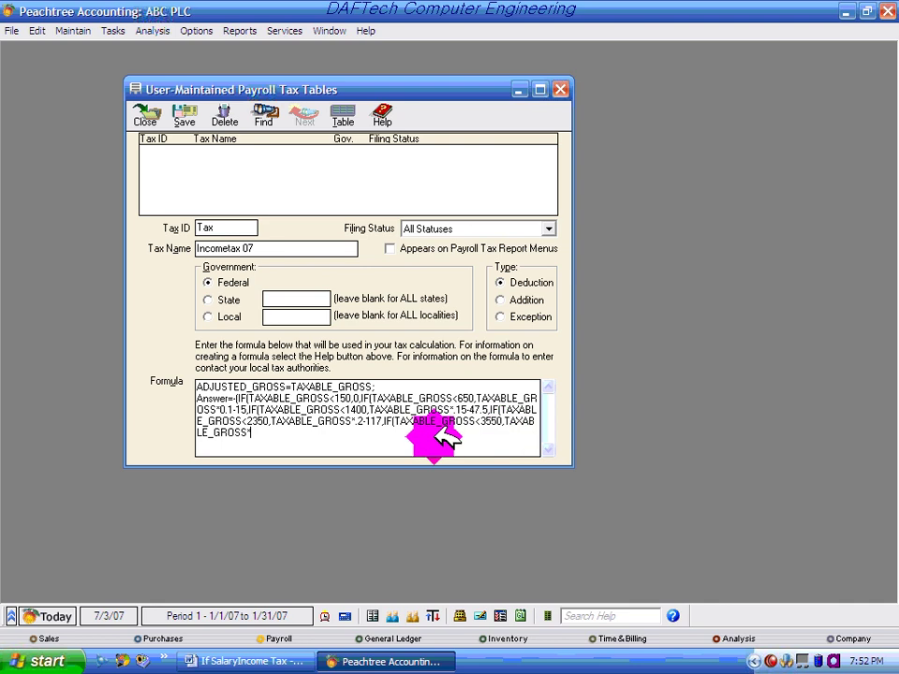
click(257, 656)
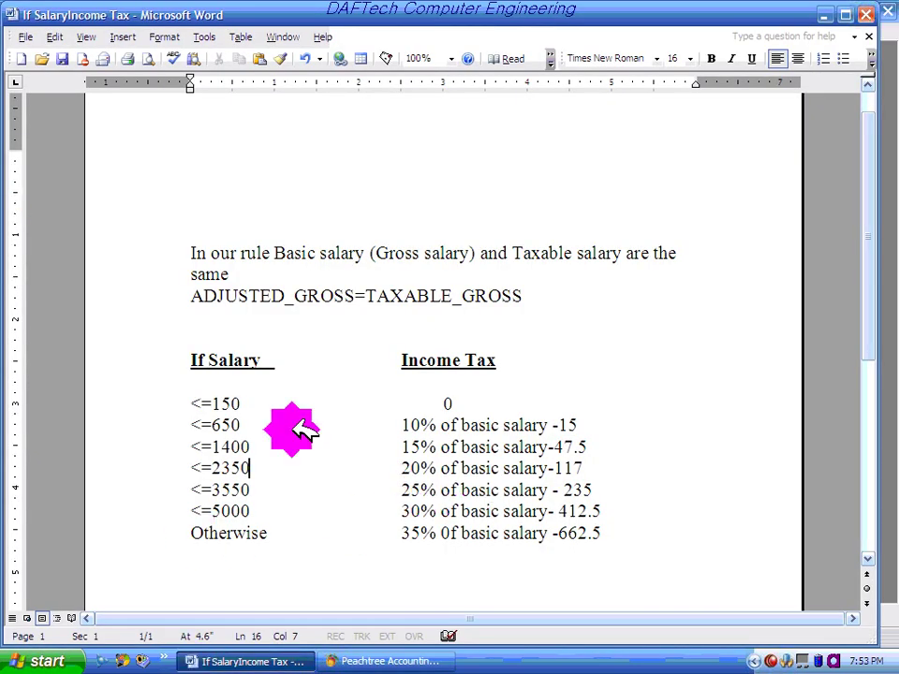
click(421, 659)
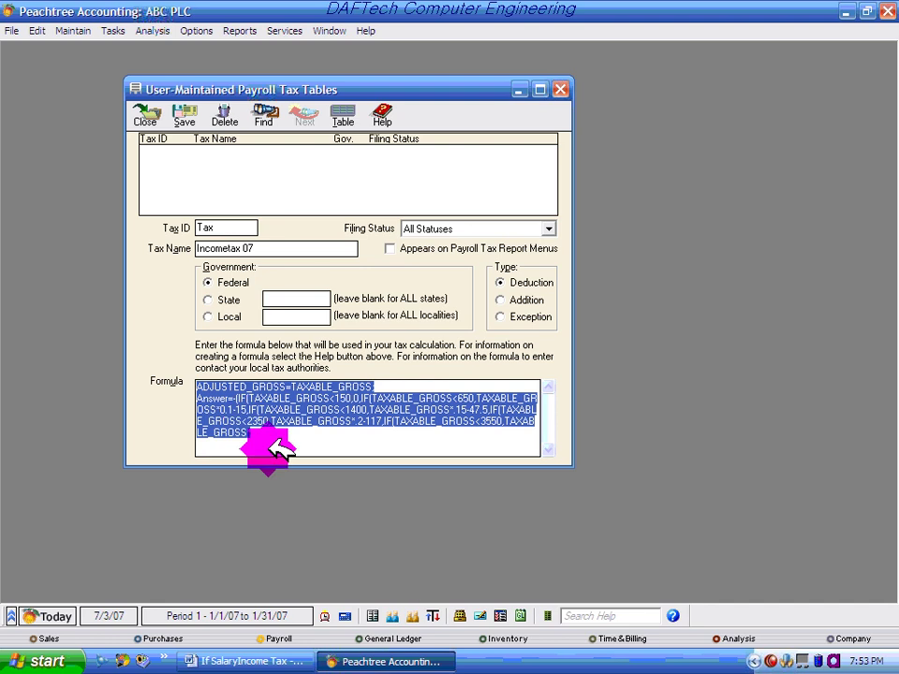
click(270, 390)
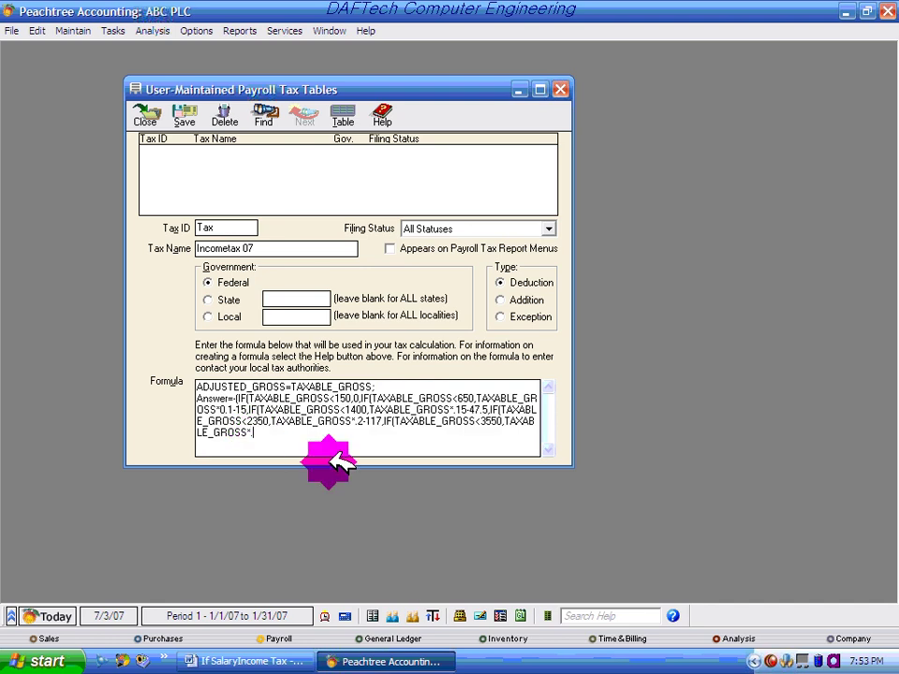
text(25)
click(236, 661)
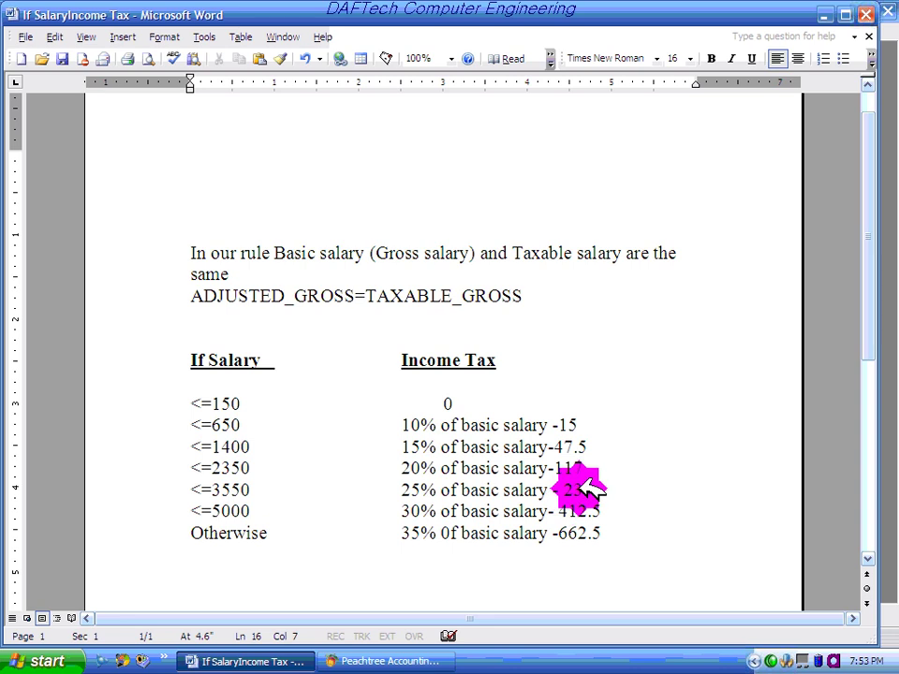
click(286, 660)
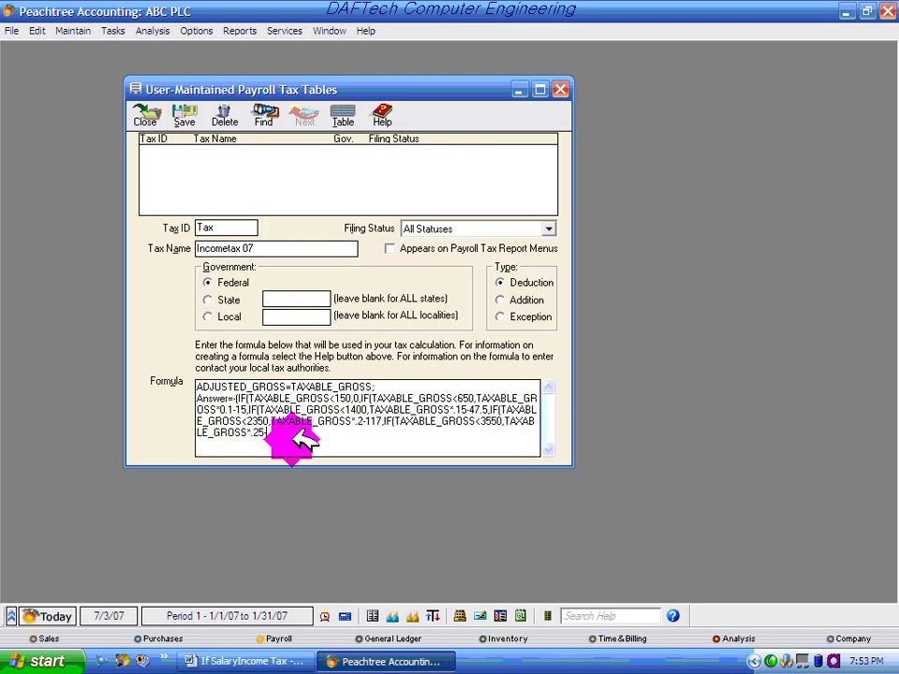
click(295, 384)
text(23)
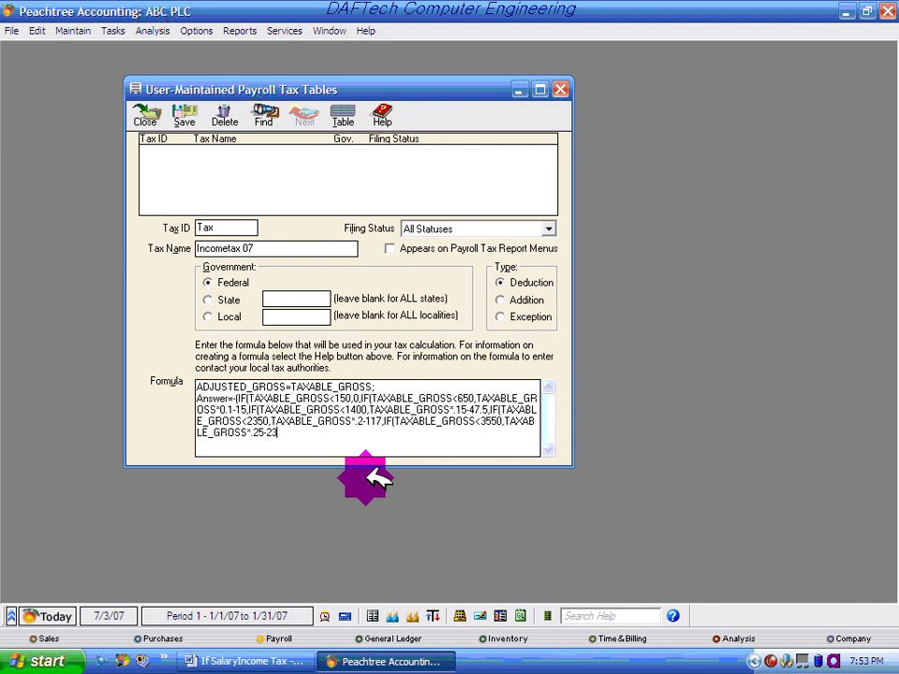
text(5))
Step: Continue the formula with the sixth condition, IF(TAXABLE_GROSS<5000,TAXABLE_GROSS*
text(IF)
text(()
text(TAXABLE_GROSS)
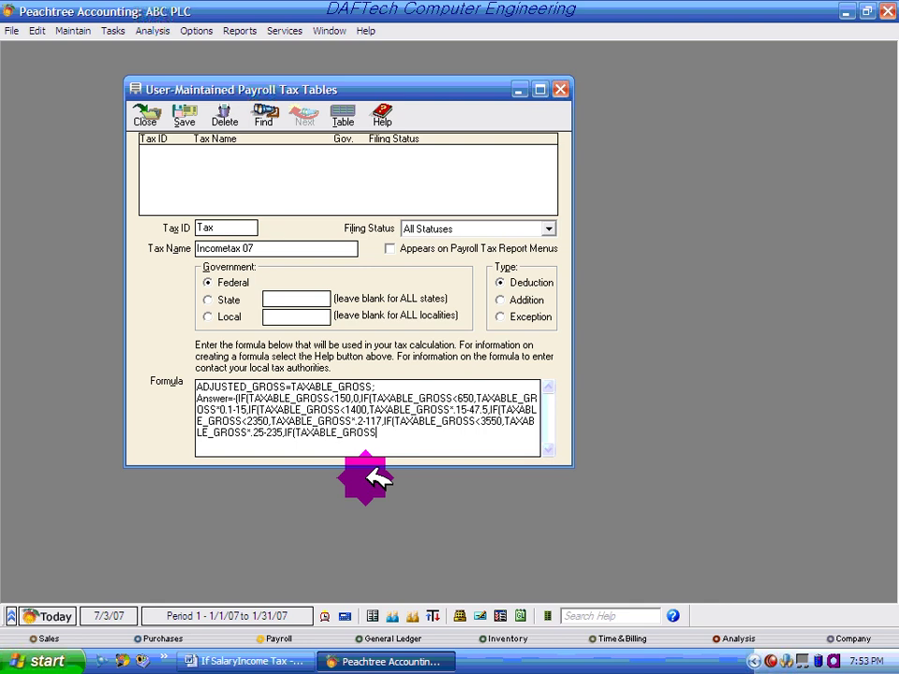
text(<5000,TAXABLE_GROSS)
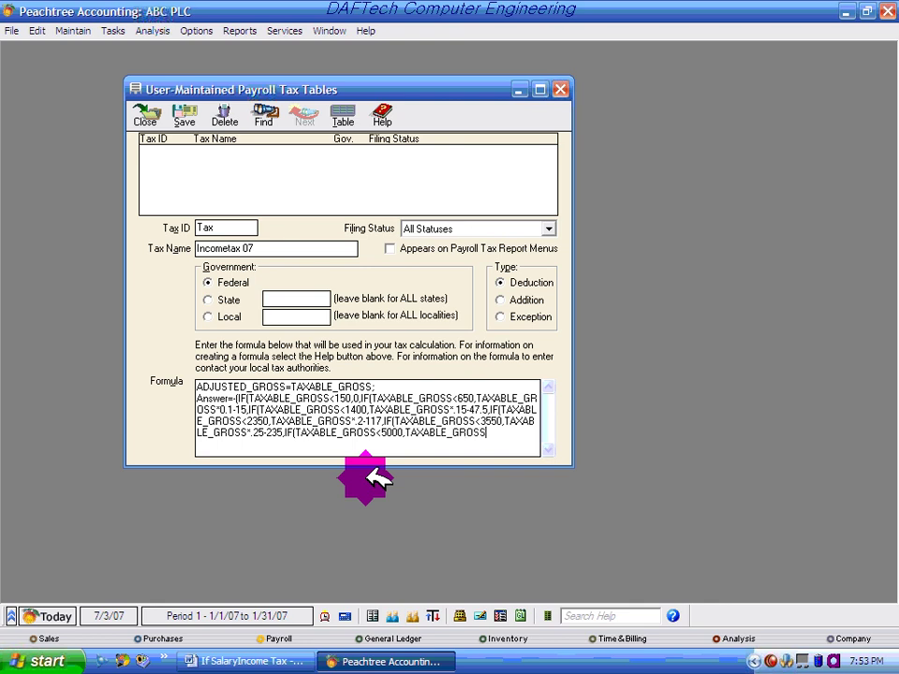
text(*)
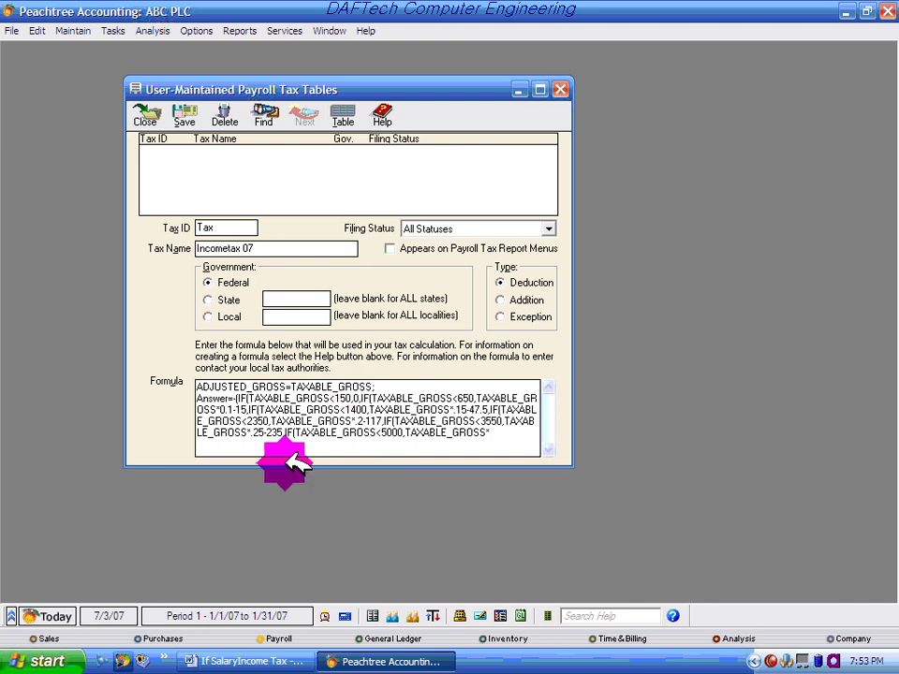
Step: Check the 5000 bracket's rate and deduction in the Word document, and complete its Peachtree tax expression with .3-412.5
click(298, 663)
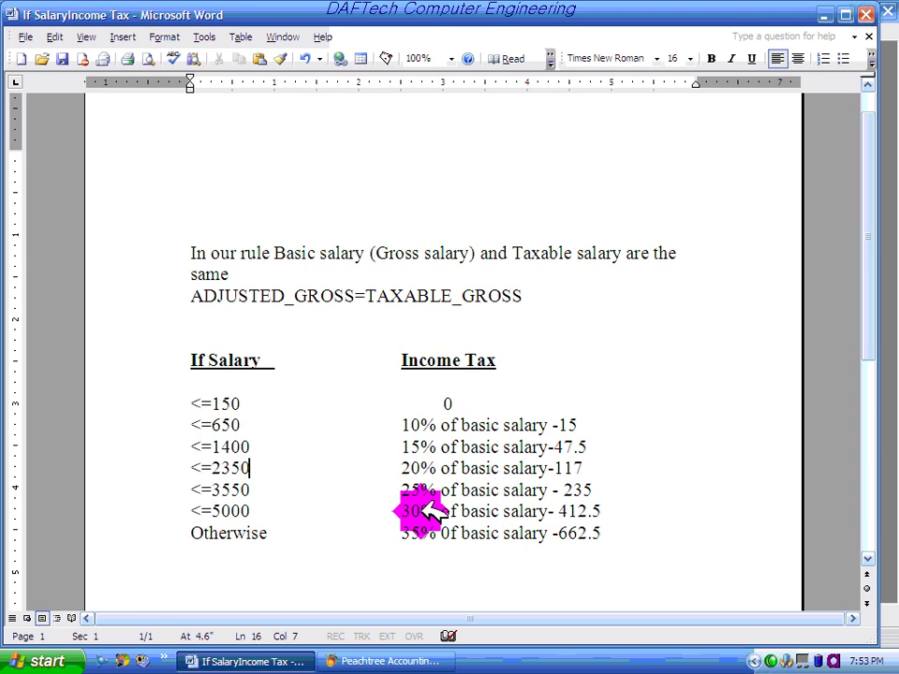
click(371, 664)
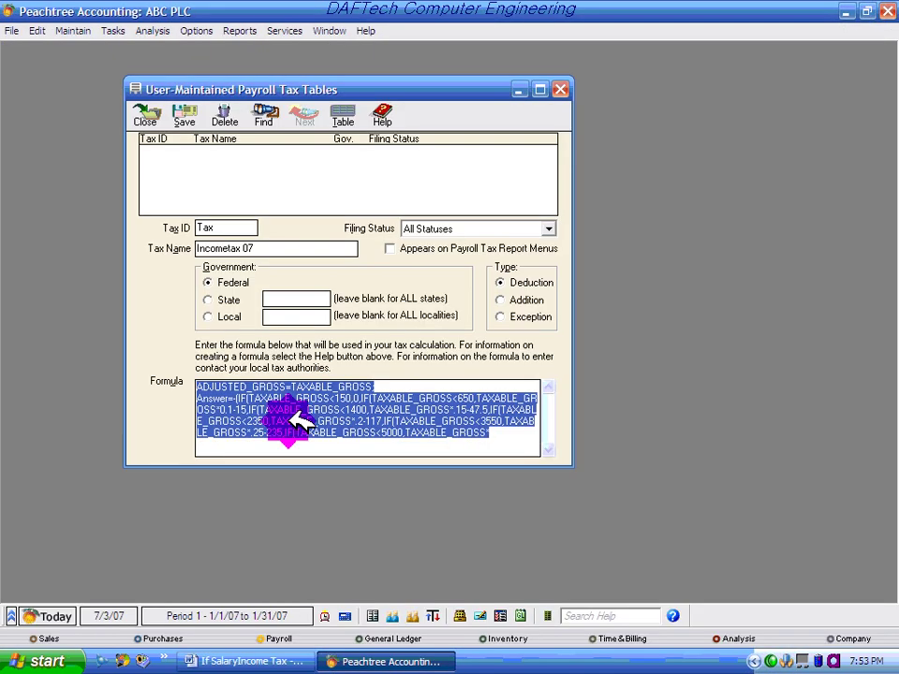
click(501, 433)
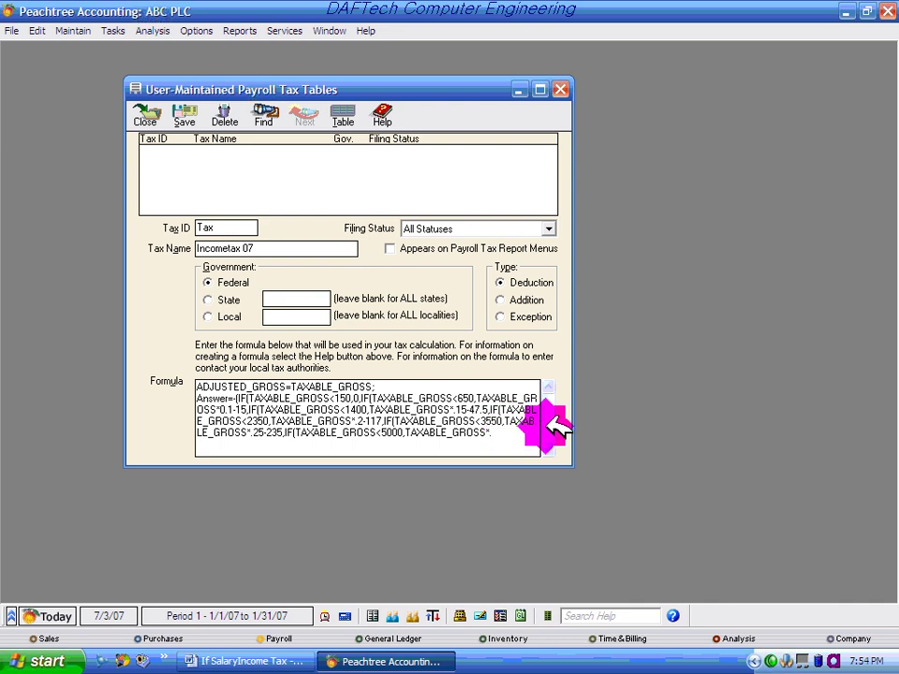
text(3-41)
click(246, 662)
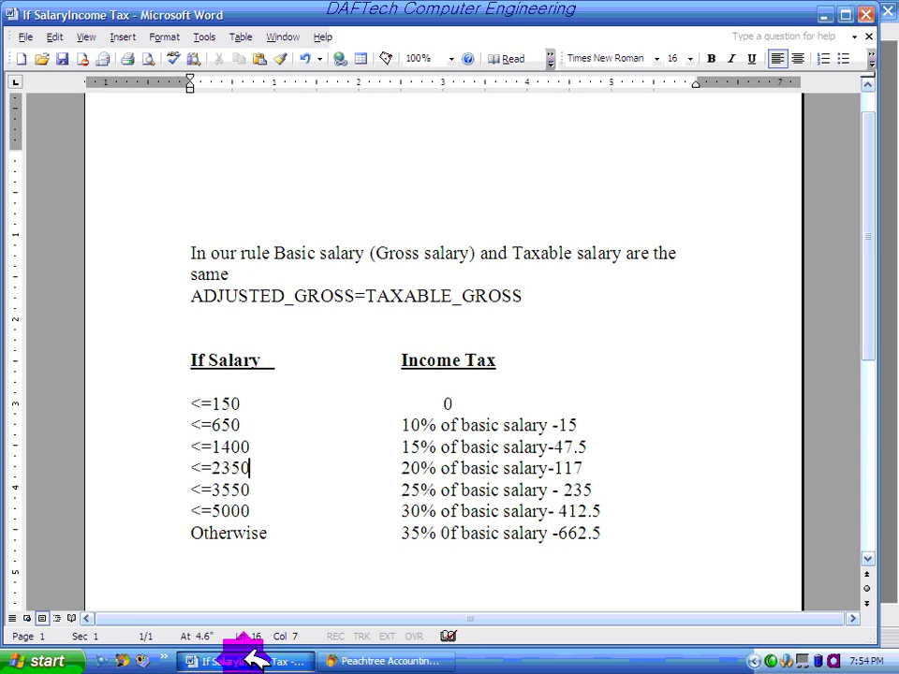
click(386, 661)
click(525, 430)
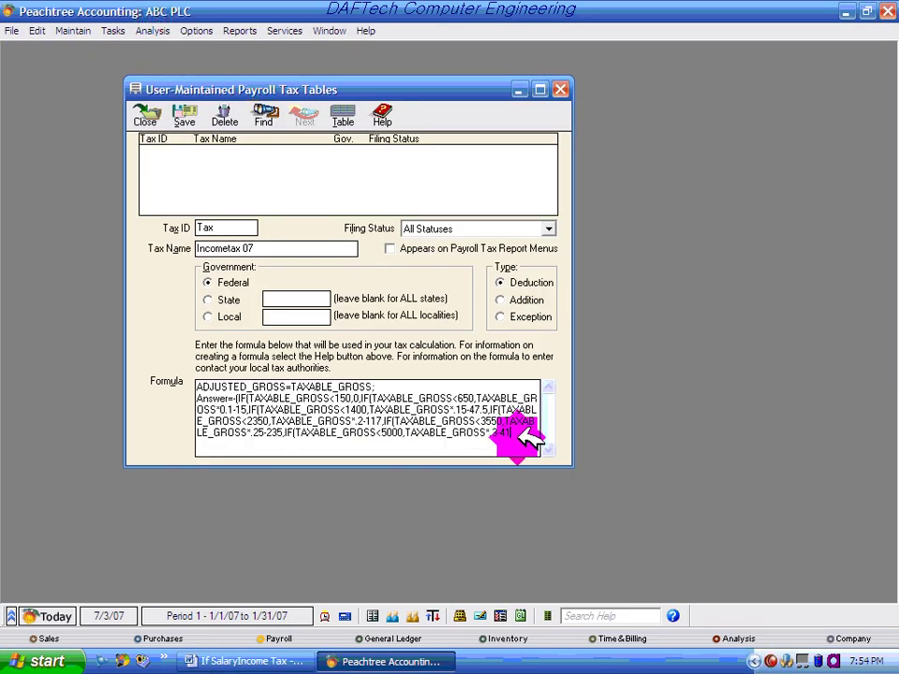
text(2)
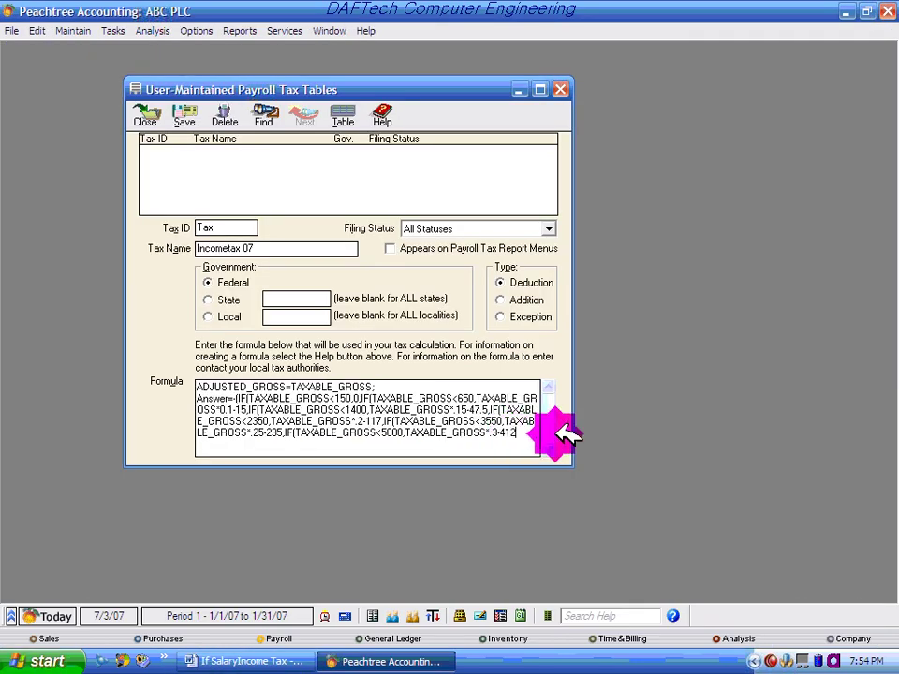
text(,)
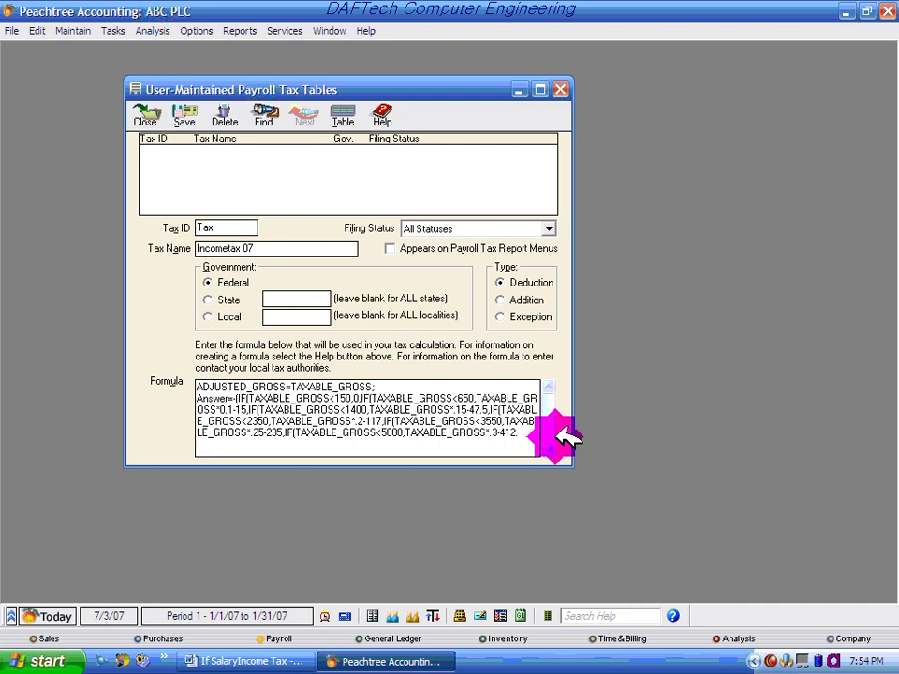
text(5))
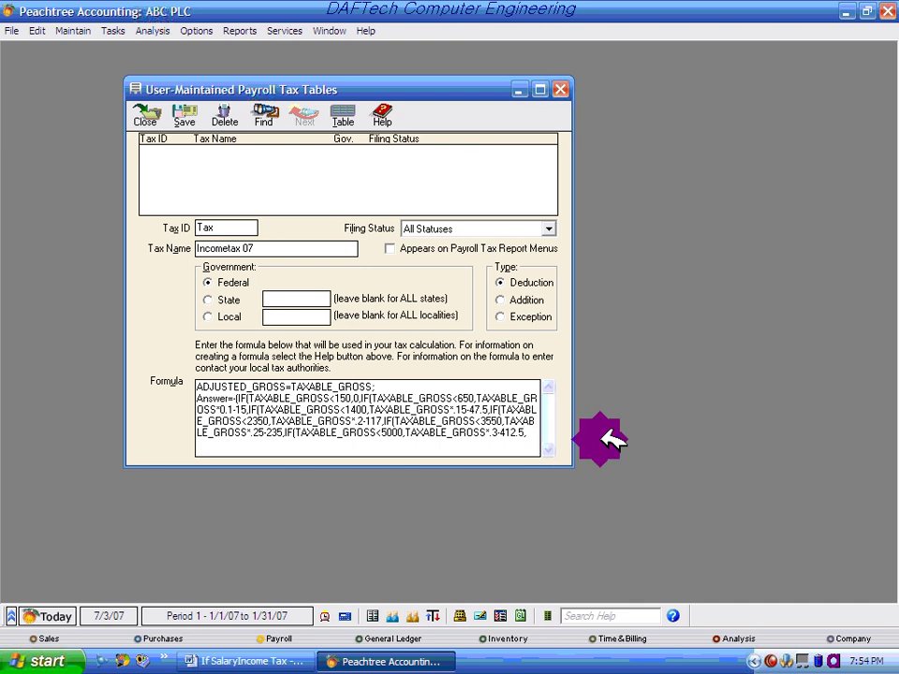
Step: Append the rate part of the otherwise case, ,TAXABLE_GROSS*.35-, to the formula
text(,TAXABLE_GROSS)
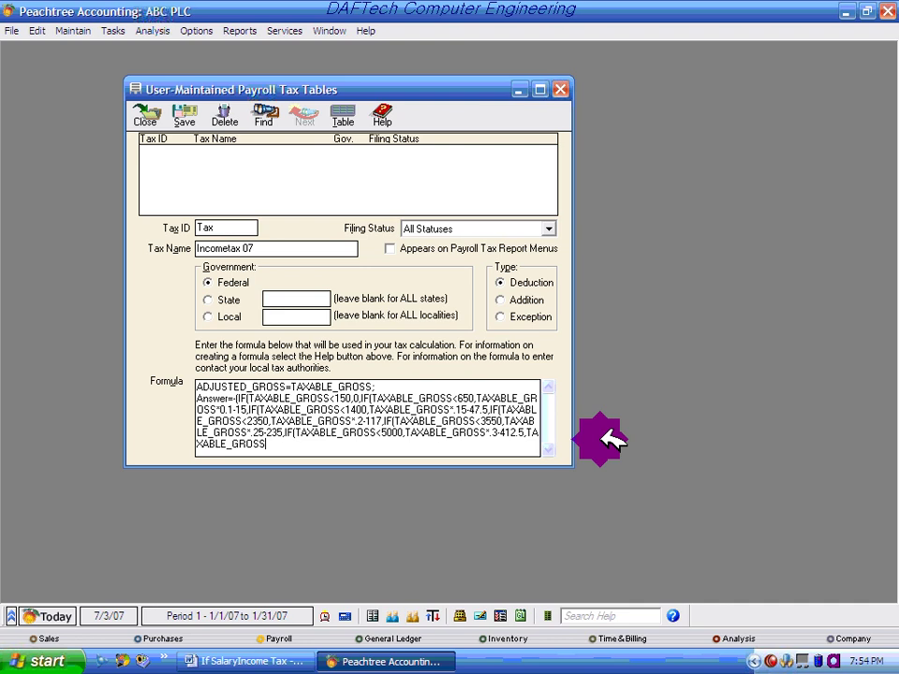
text(*)
text(35)
key(BackSpace)
key(BackSpace)
text(35)
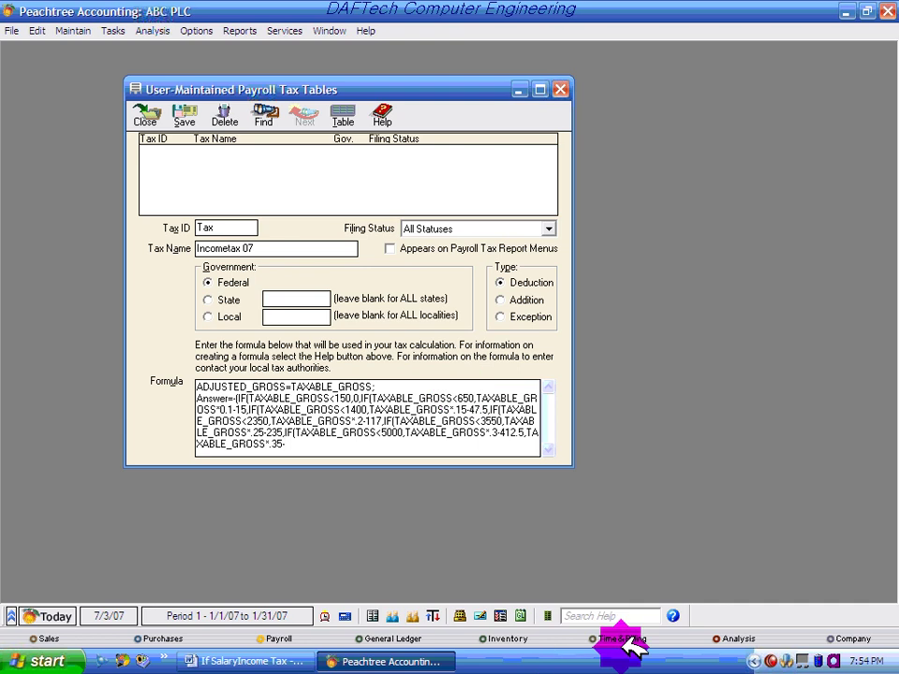
Step: Look up the otherwise bracket's deduction in the Word document and add 662.5 to the end of the Peachtree formula
click(286, 663)
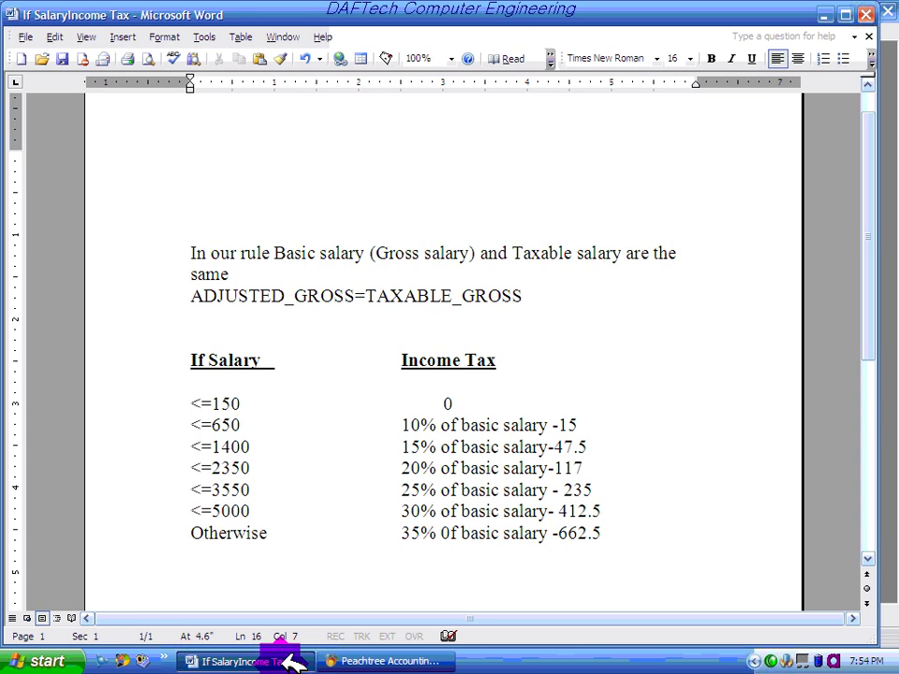
click(328, 662)
click(328, 448)
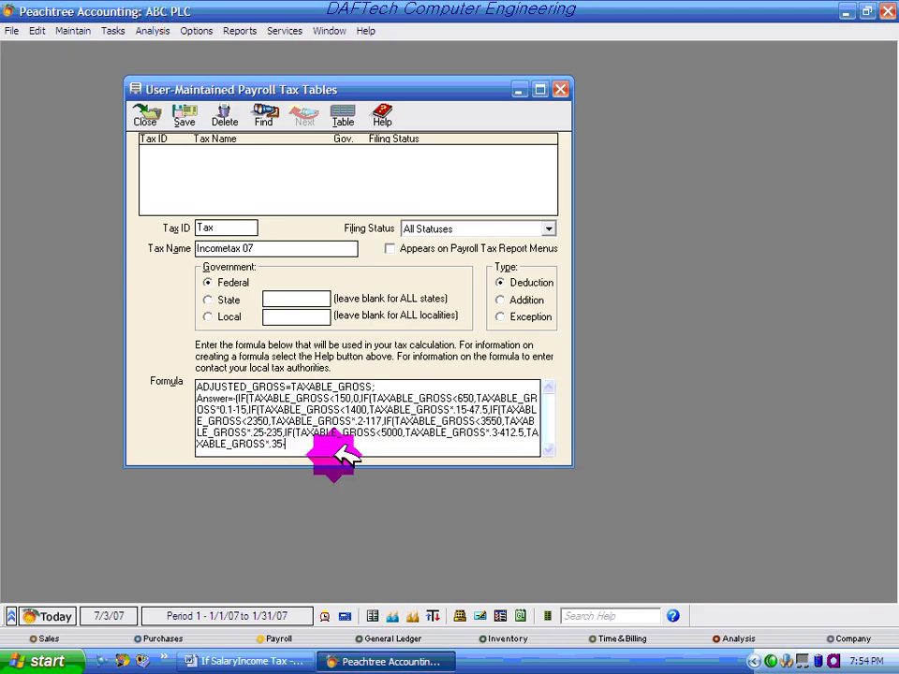
text(-66)
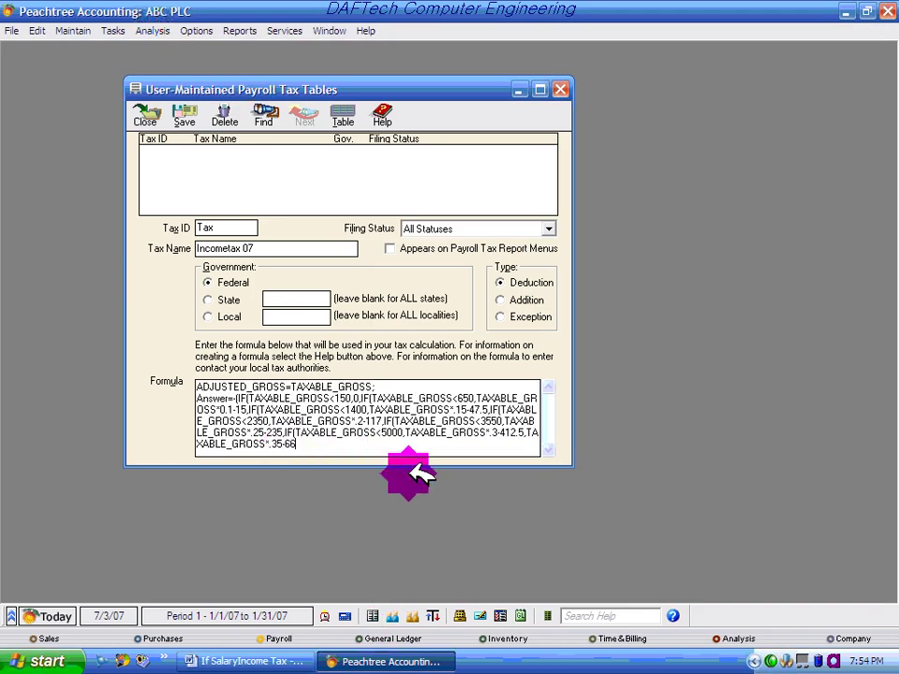
text(2.5)
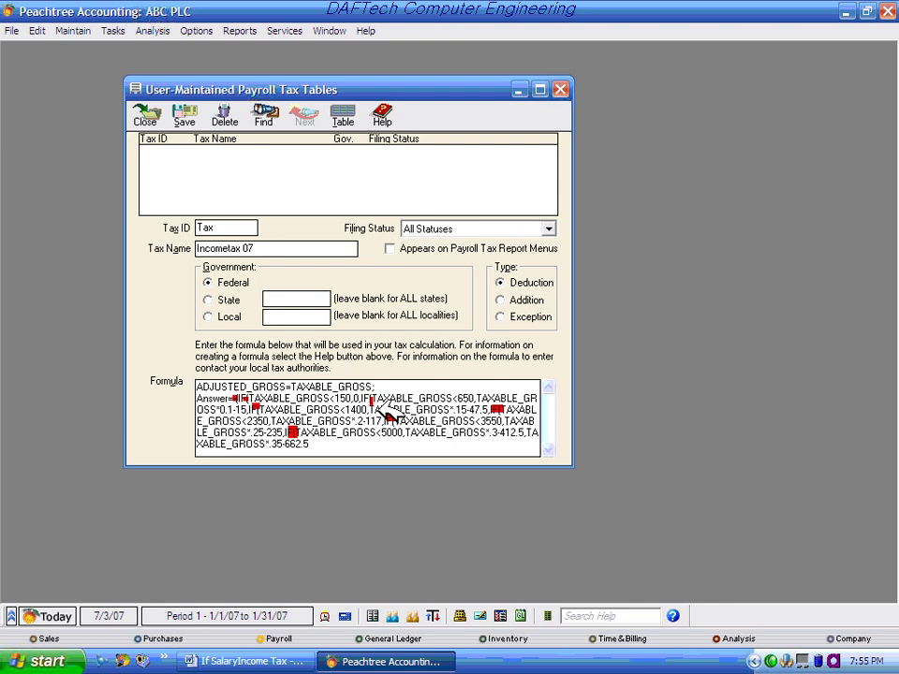
Step: Close all open parentheses at the end of the nested IF formula and save the Incometax 07 table
click(322, 446)
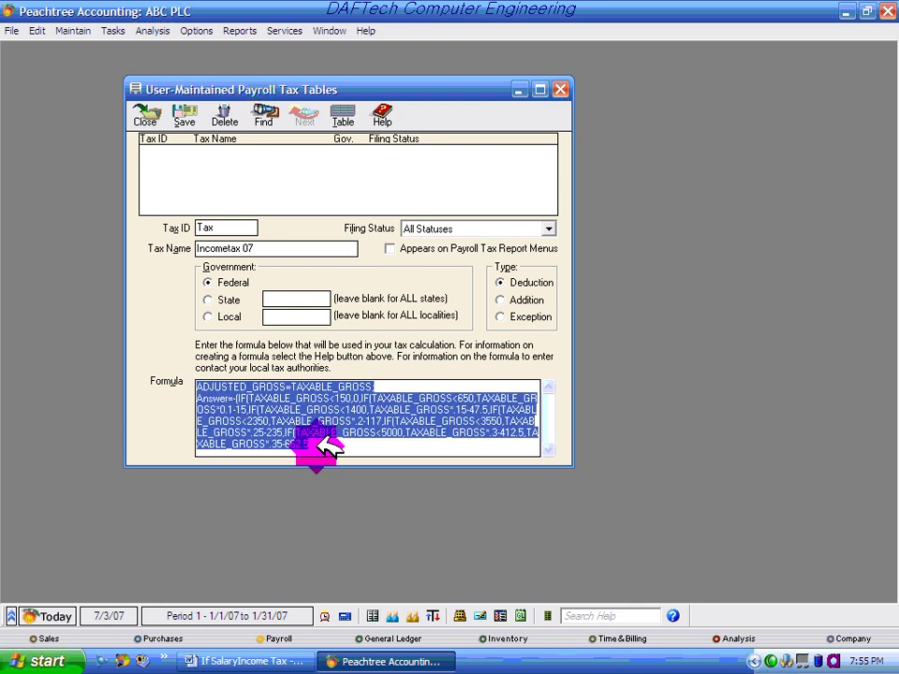
click(354, 448)
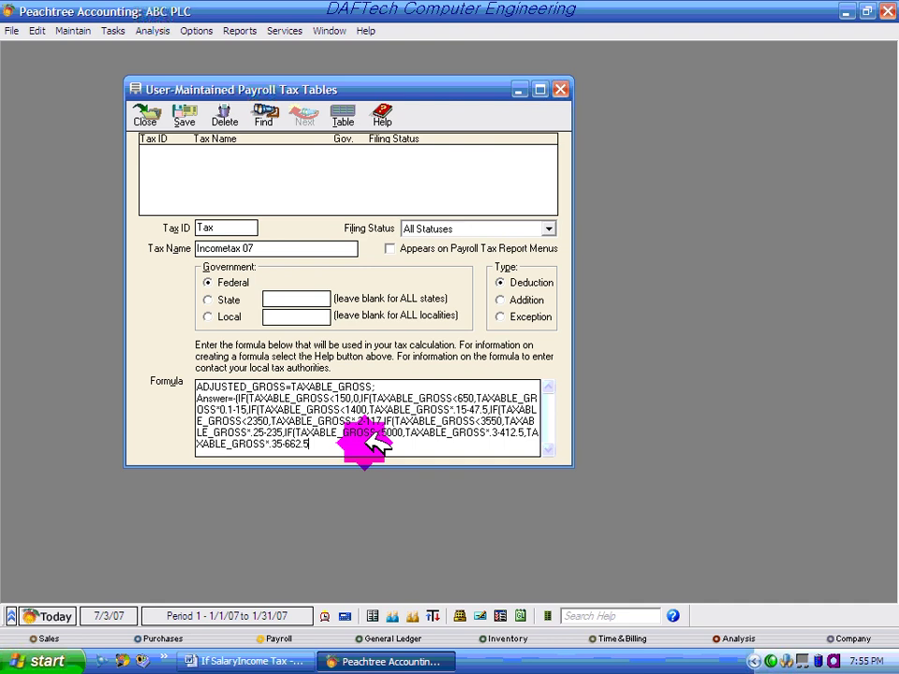
text())))))
click(184, 115)
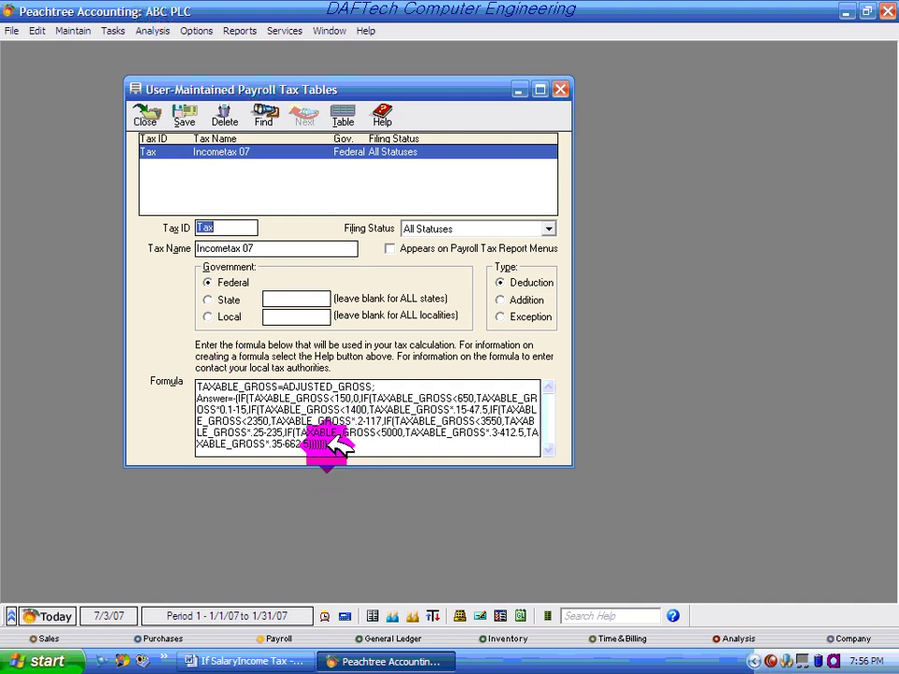
Step: Start a second tax entry from the saved one by replacing its Tax ID with Pension
double_click(206, 225)
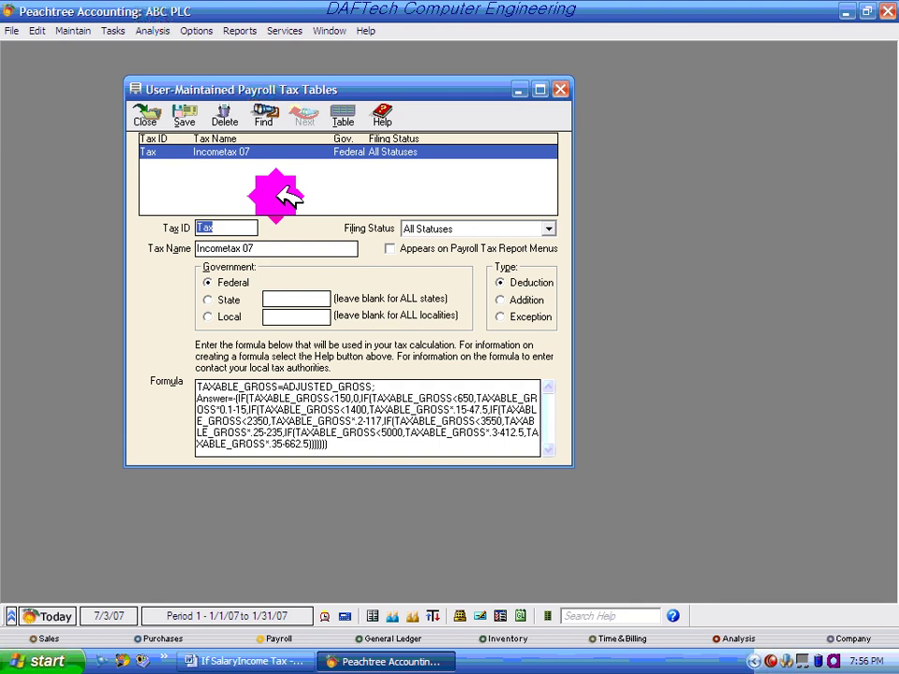
text(pENSION)
key(BackSpace)
key(BackSpace)
key(BackSpace)
key(BackSpace)
key(BackSpace)
key(BackSpace)
key(BackSpace)
text(Pension)
Step: Set the pension entry's tax name to Pensiontax 07
click(241, 246)
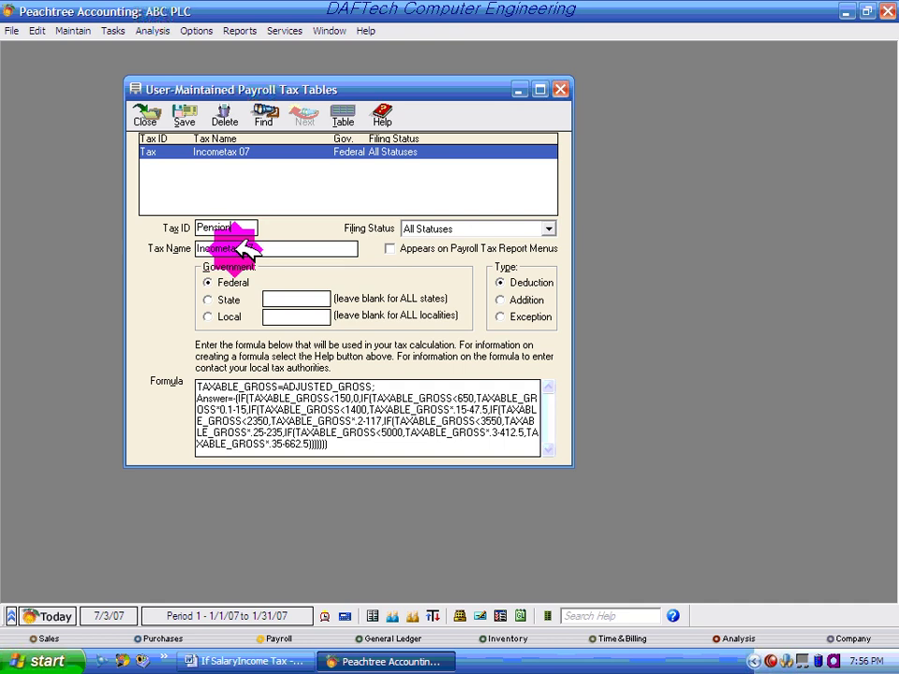
double_click(237, 248)
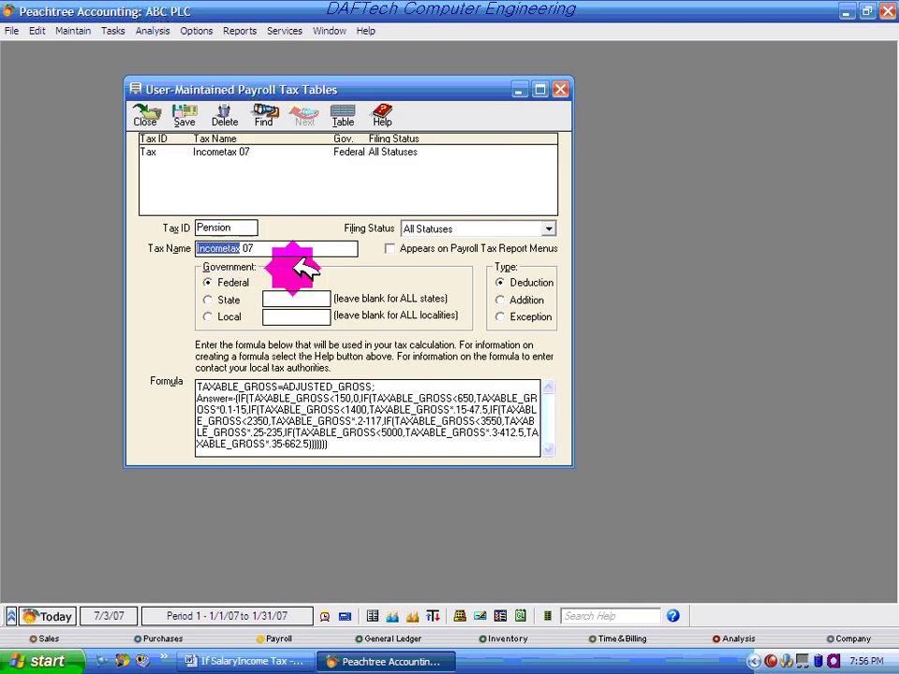
text(P)
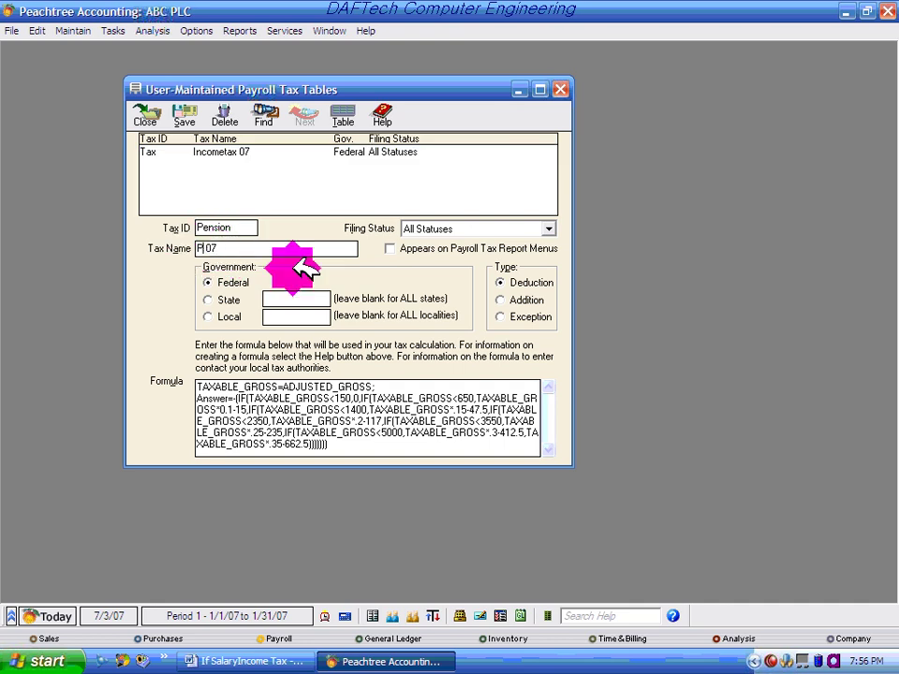
text(ension)
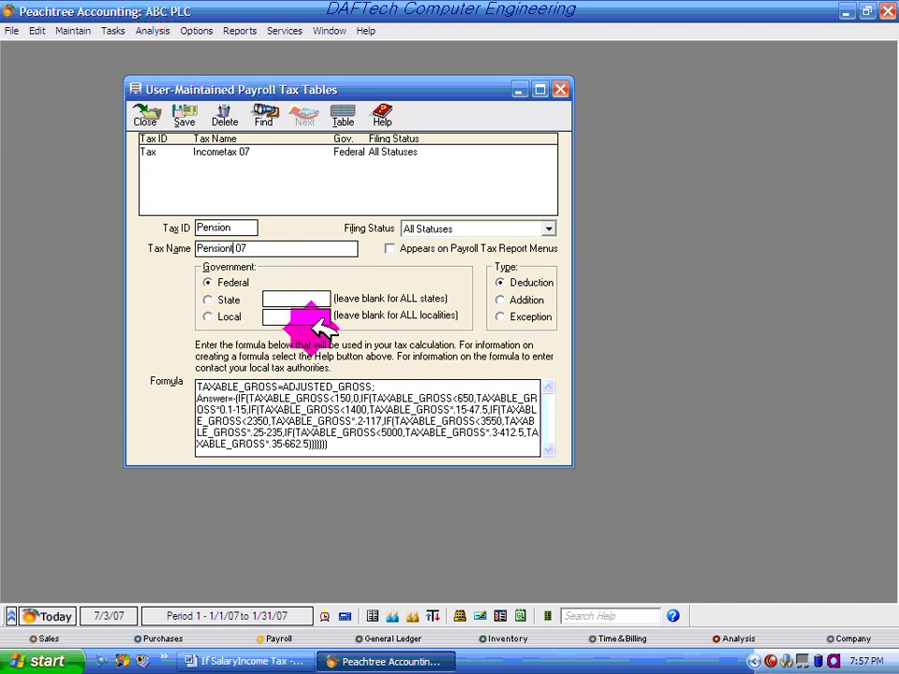
text(tax)
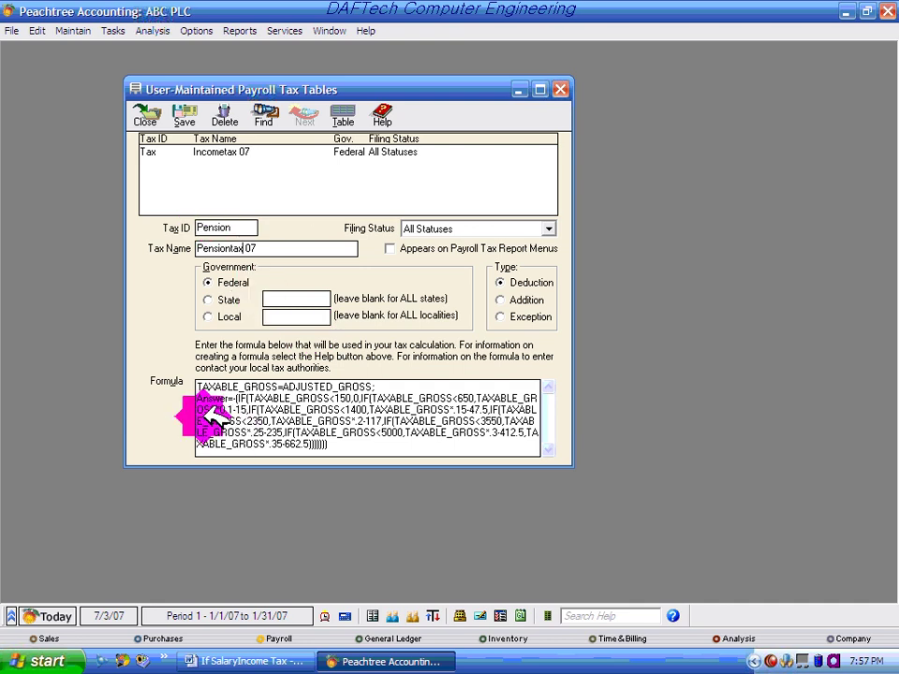
Step: Replace the nested IF expression after Answer=- with (TAXABLE_GROSS*.04) and save the pension tax table
key(ctrl+a)
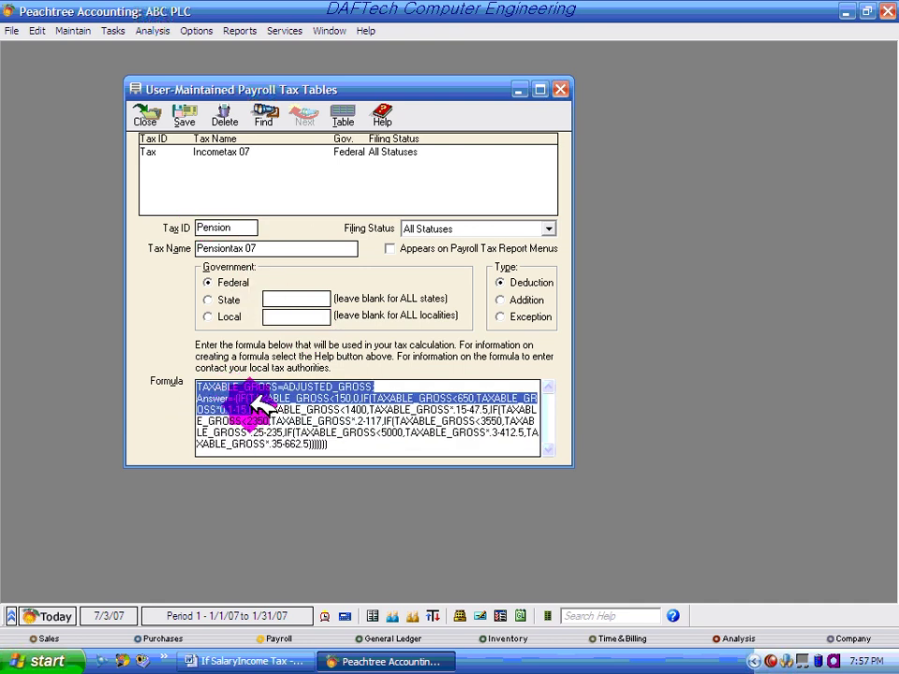
click(255, 403)
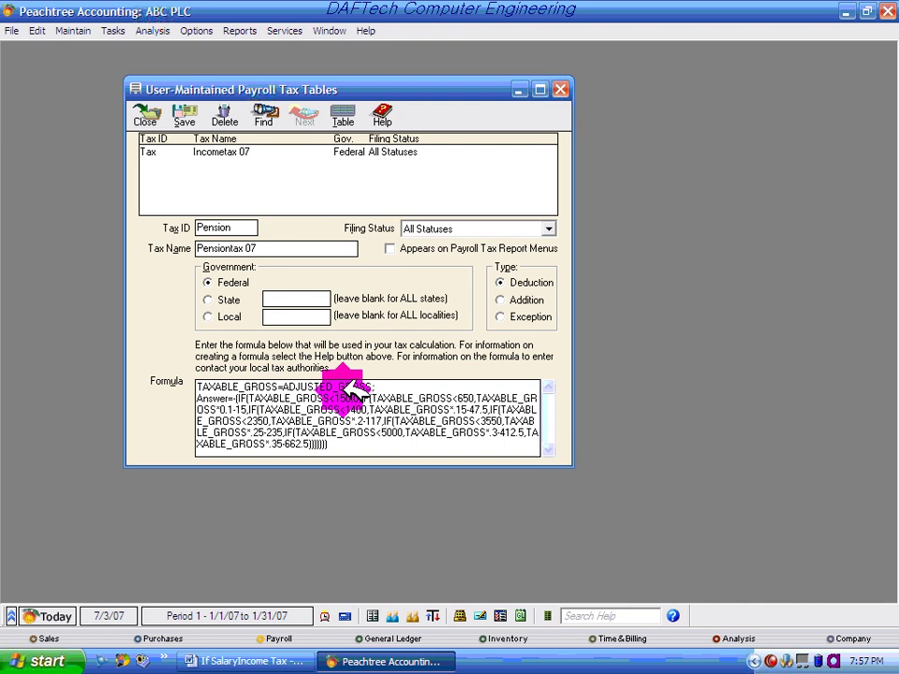
drag(235, 398, 356, 452)
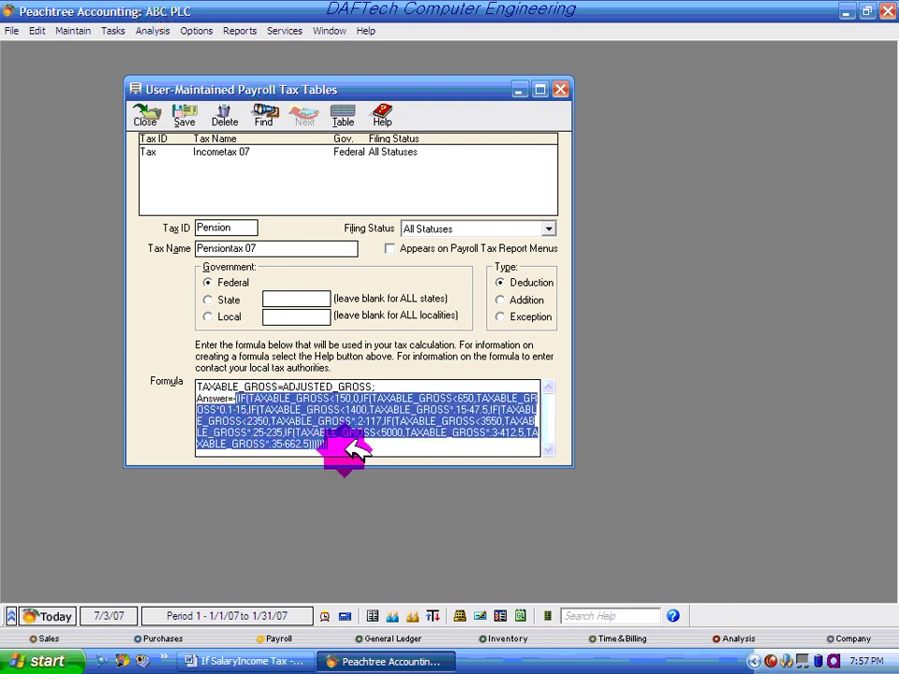
key(Delete)
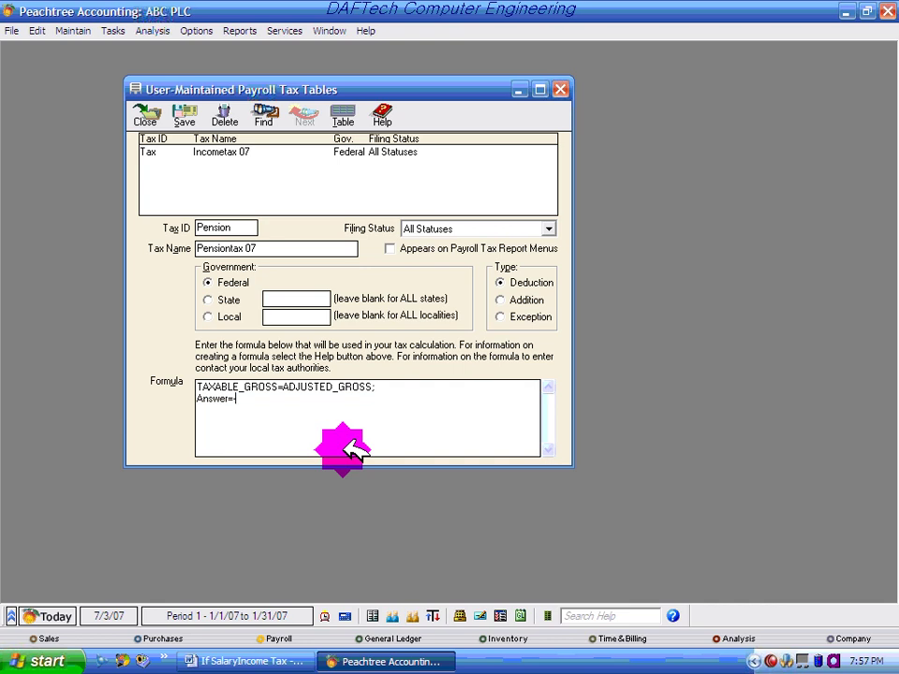
text((TAXABLE_GROSS)
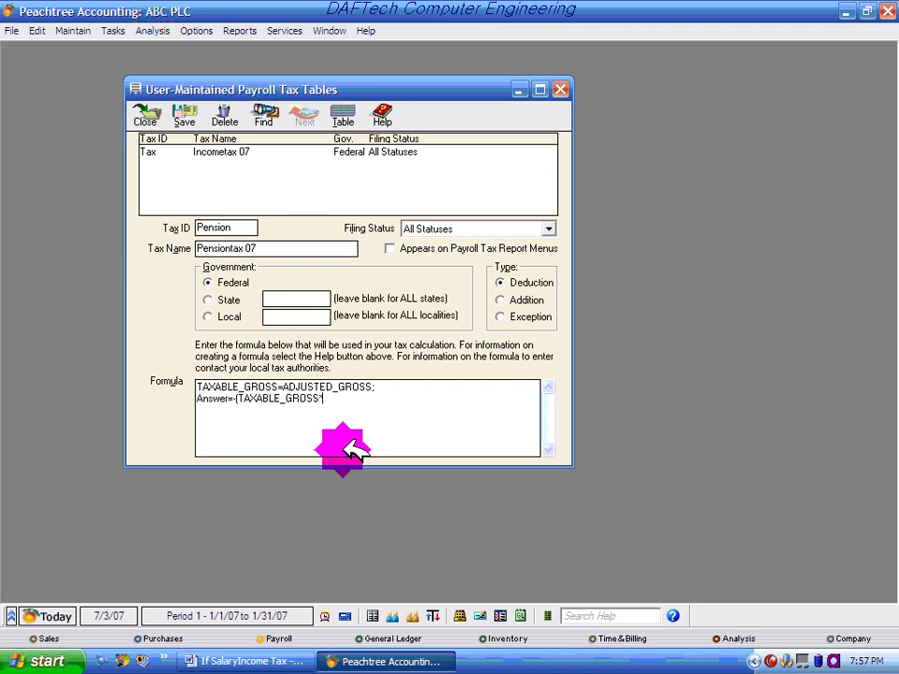
text(*.04))
click(185, 115)
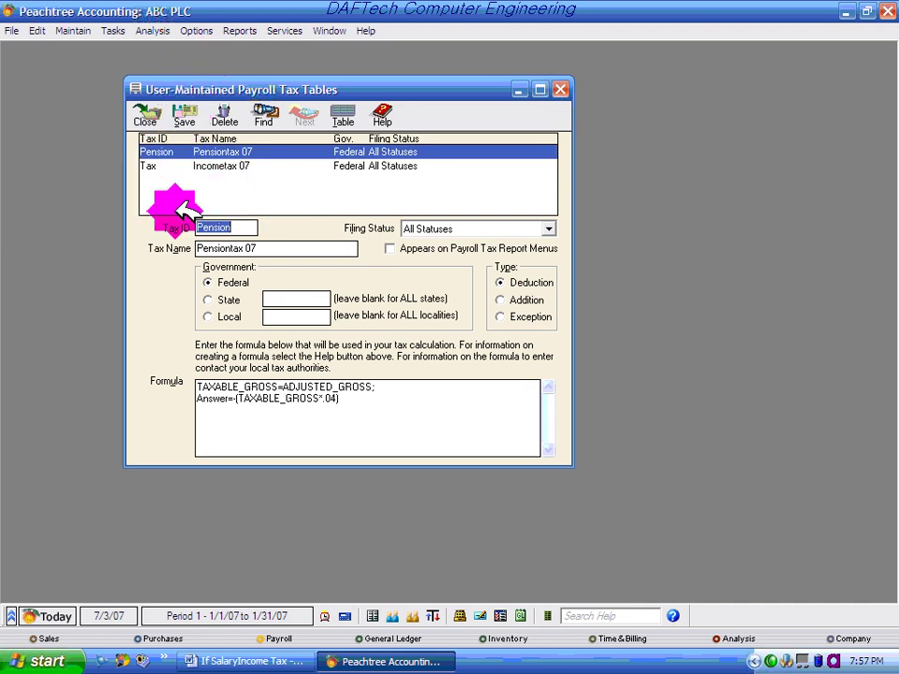
Step: Review the saved Incometax 07 and Pensiontax 07 entries by switching between them in the tax list
click(225, 166)
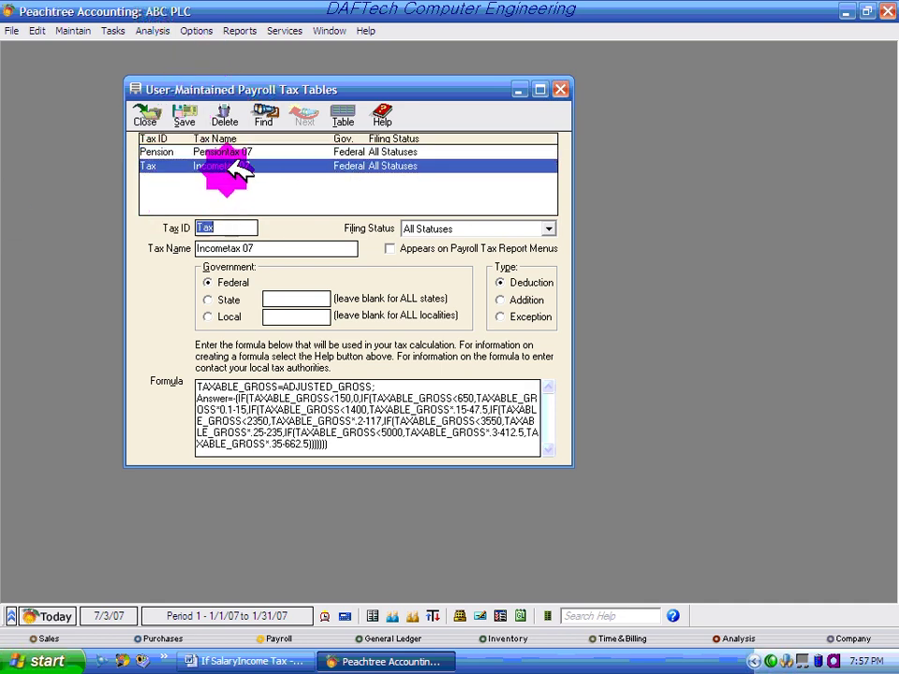
click(223, 152)
click(225, 166)
click(227, 151)
click(227, 165)
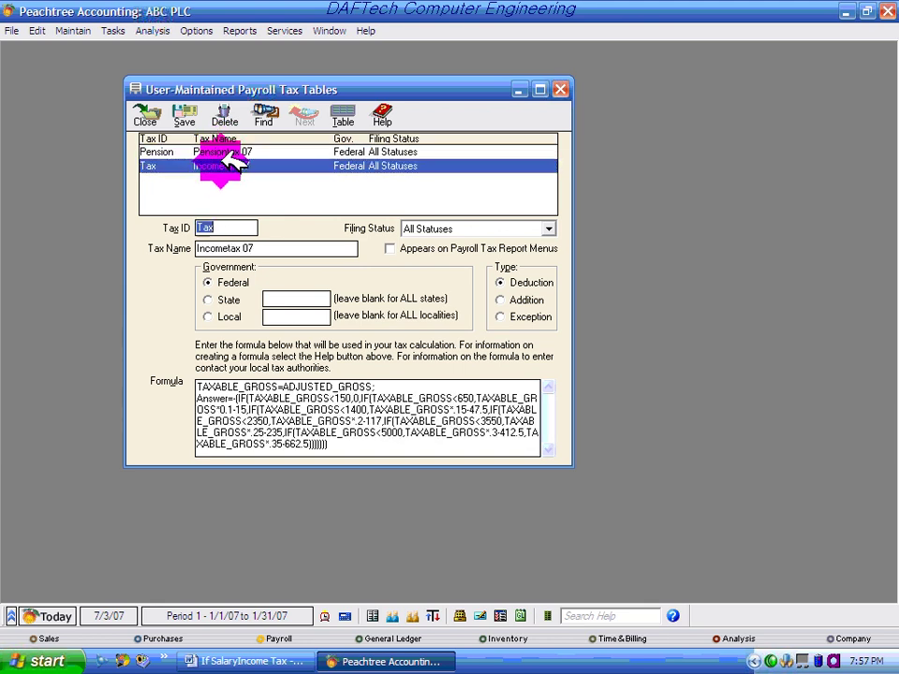